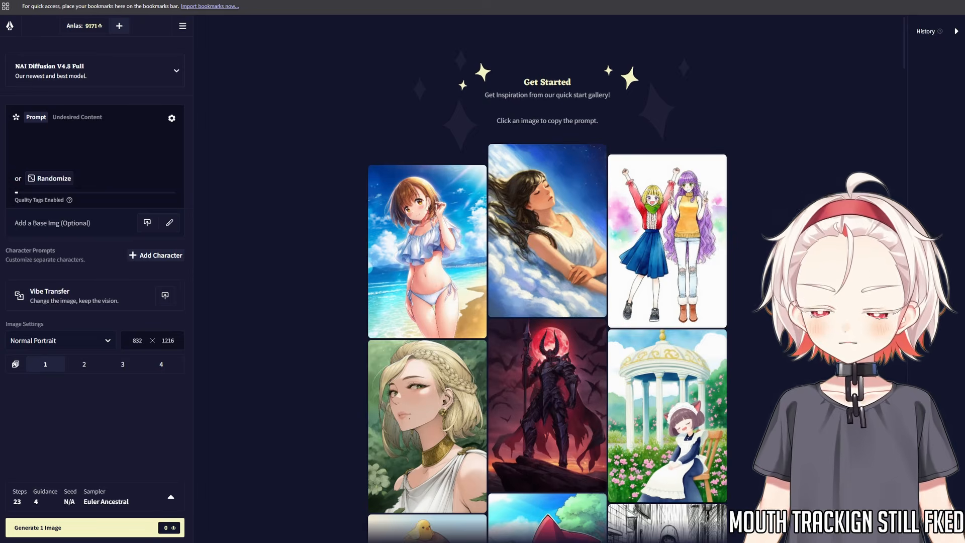
# Step: Import the horse-eared character image as the Image2Image base for inpainting and generate one image from it
pyautogui.moveTo(964, 186); pyautogui.dragTo(121, 141)
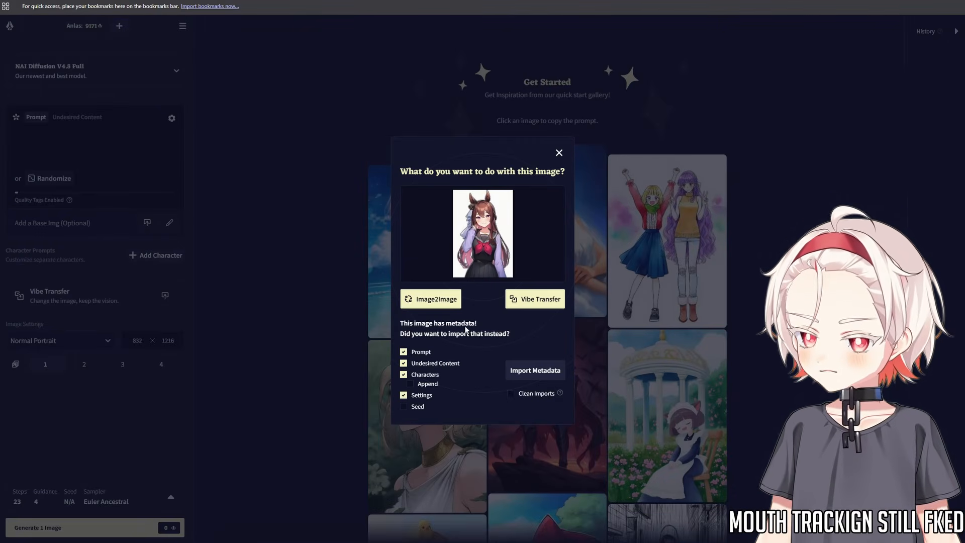
pyautogui.click(436, 300)
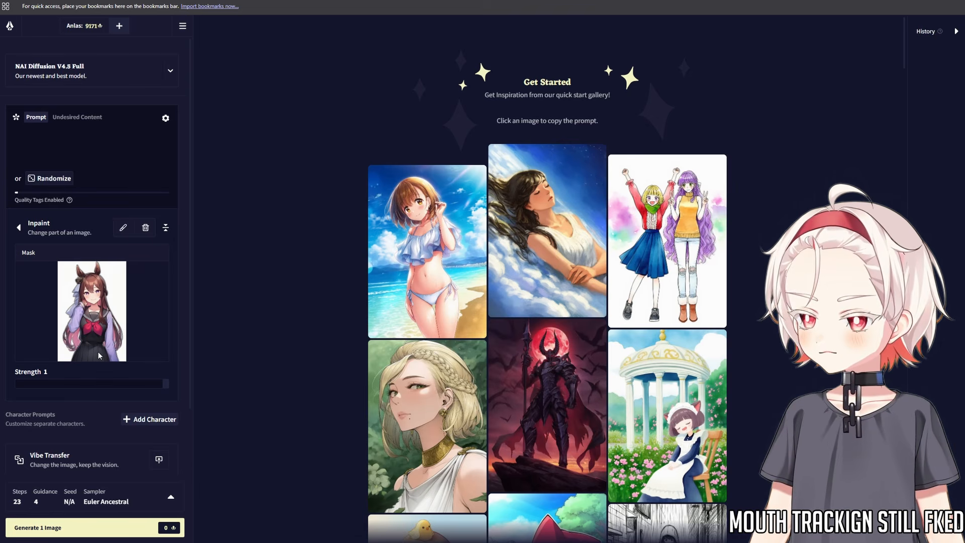
pyautogui.click(116, 537)
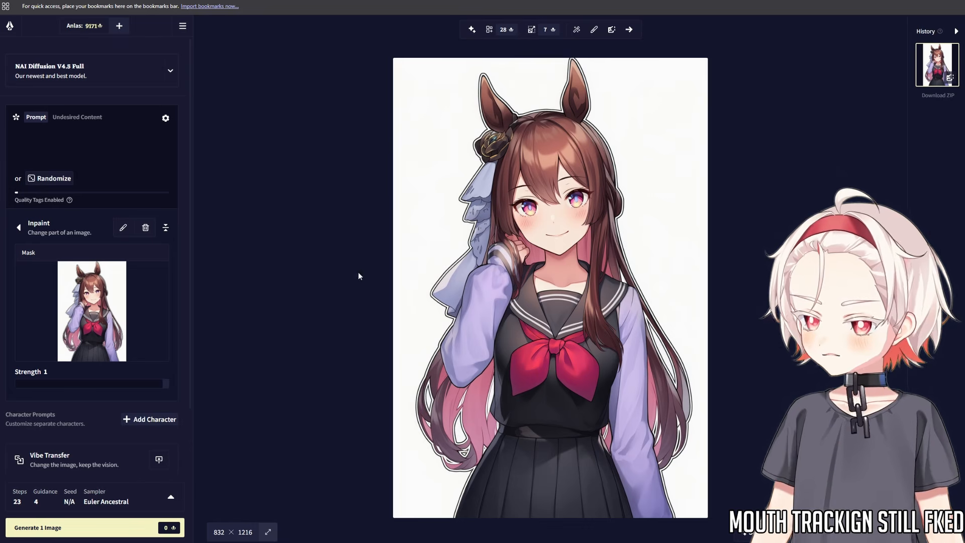
# Step: Remove the background from the generated character image with the Director Tools and return to image generation
pyautogui.click(629, 30)
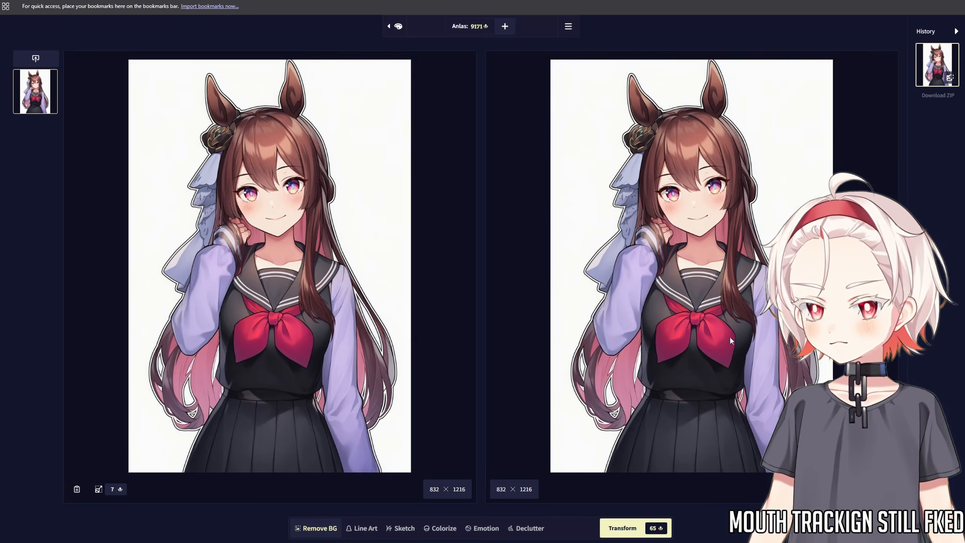
pyautogui.click(628, 531)
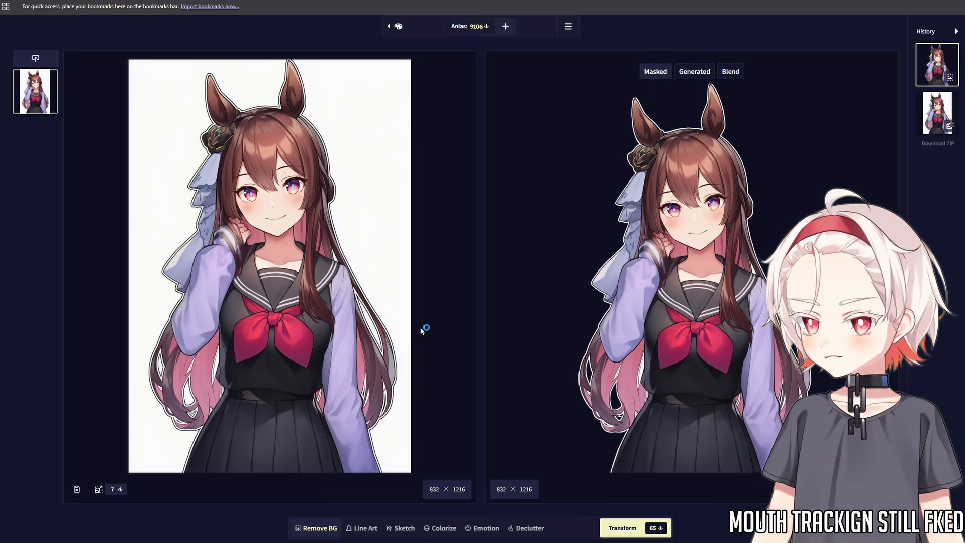
pyautogui.click(398, 27)
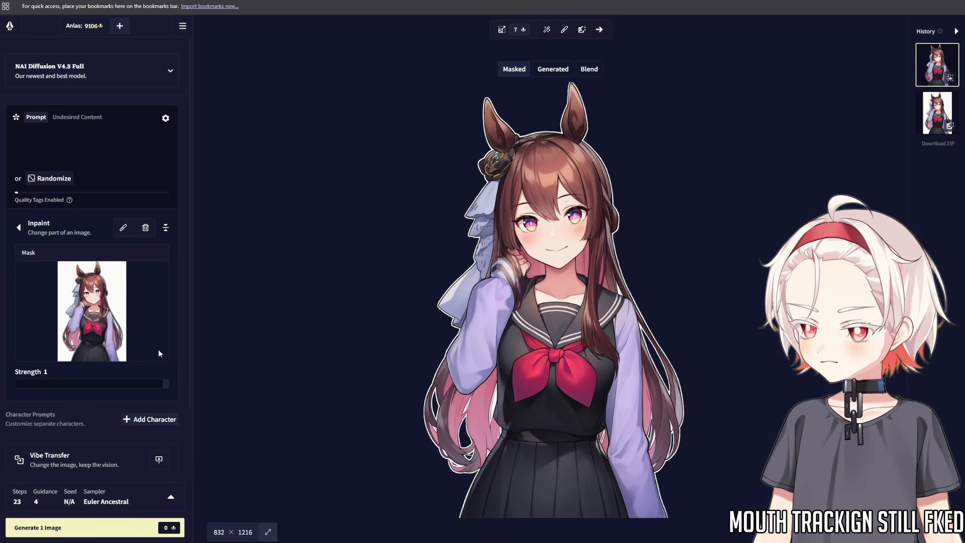
# Step: Draw an inpaint mask over the character's mouth and chin on the background-free image with pen size 4, and save it
pyautogui.click(582, 31)
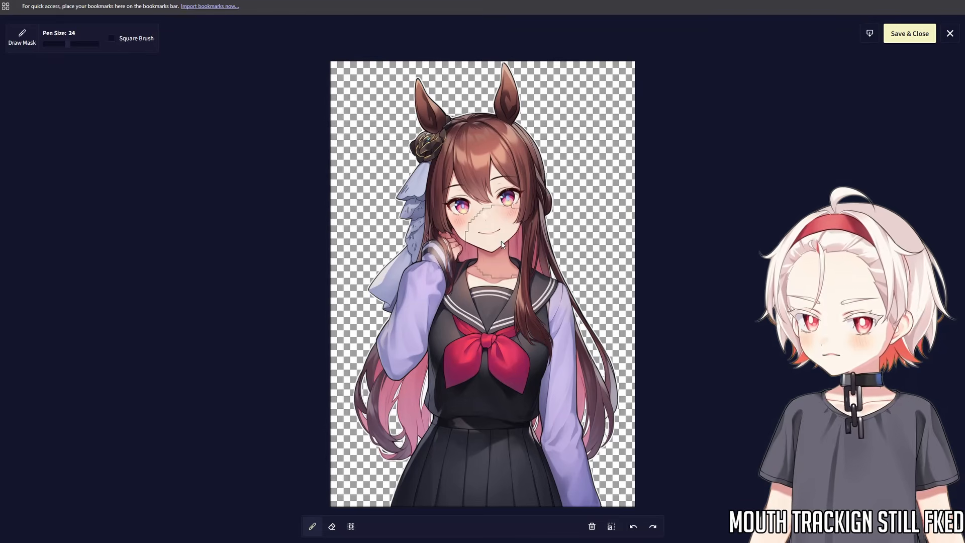
pyautogui.moveTo(67, 44); pyautogui.dragTo(51, 48)
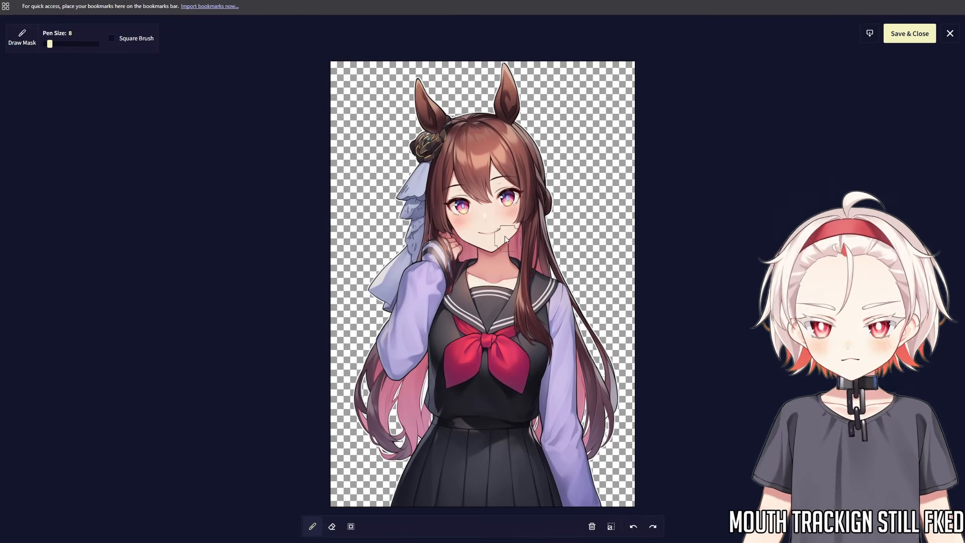
pyautogui.scroll(3, 498, 236)
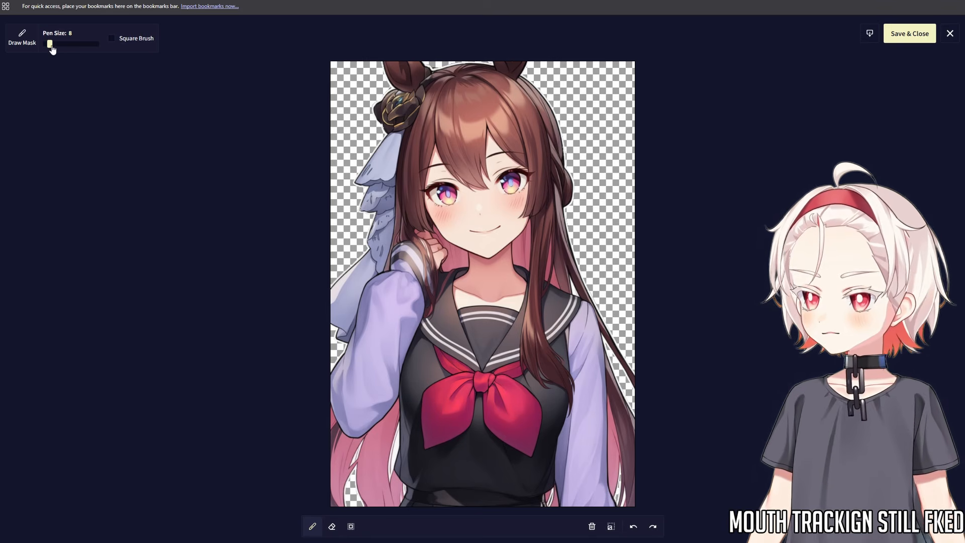
pyautogui.moveTo(50, 45); pyautogui.dragTo(45, 44)
pyautogui.scroll(3, 506, 233)
pyautogui.scroll(1, 506, 234)
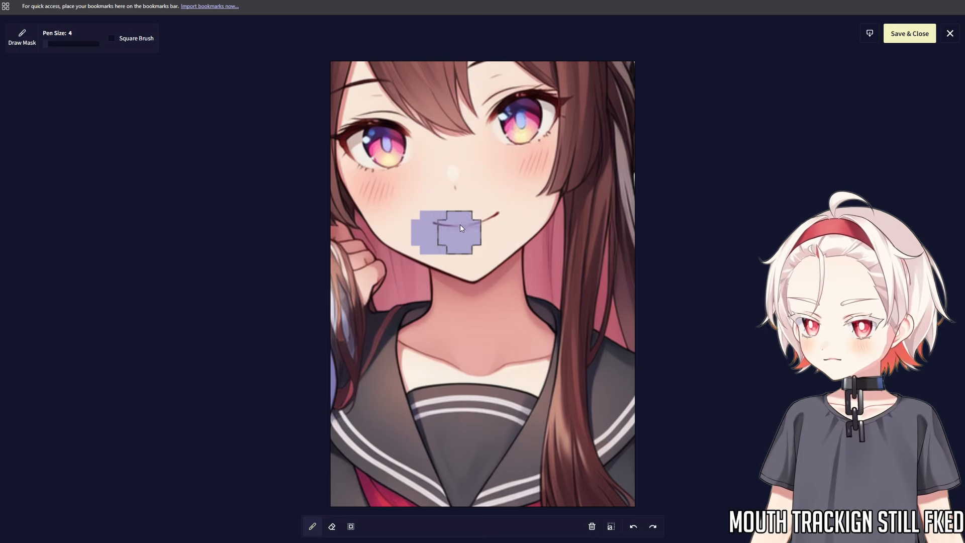
pyautogui.moveTo(460, 225)
pyautogui.mouseDown()
pyautogui.moveTo(468, 221)
pyautogui.moveTo(434, 225)
pyautogui.moveTo(503, 210)
pyautogui.mouseUp()
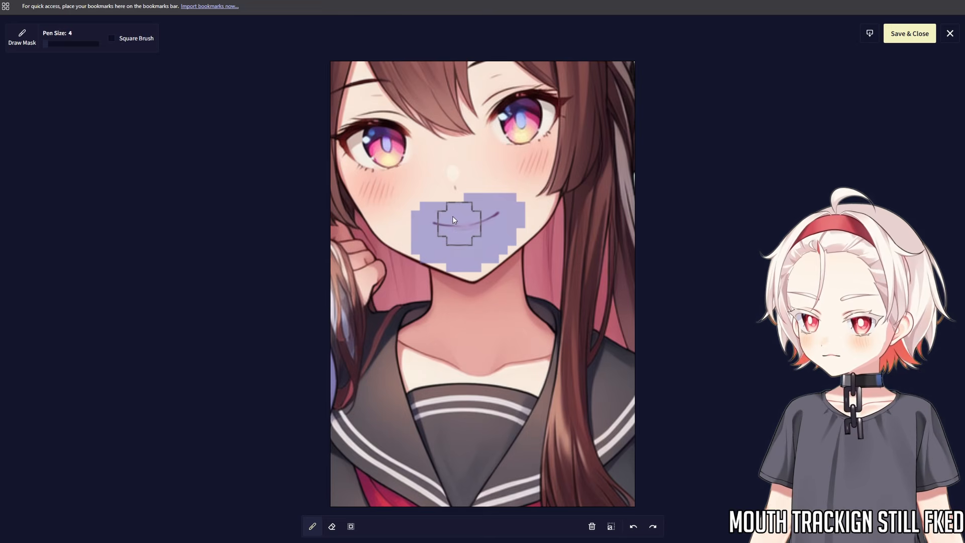
pyautogui.moveTo(454, 215); pyautogui.dragTo(498, 224)
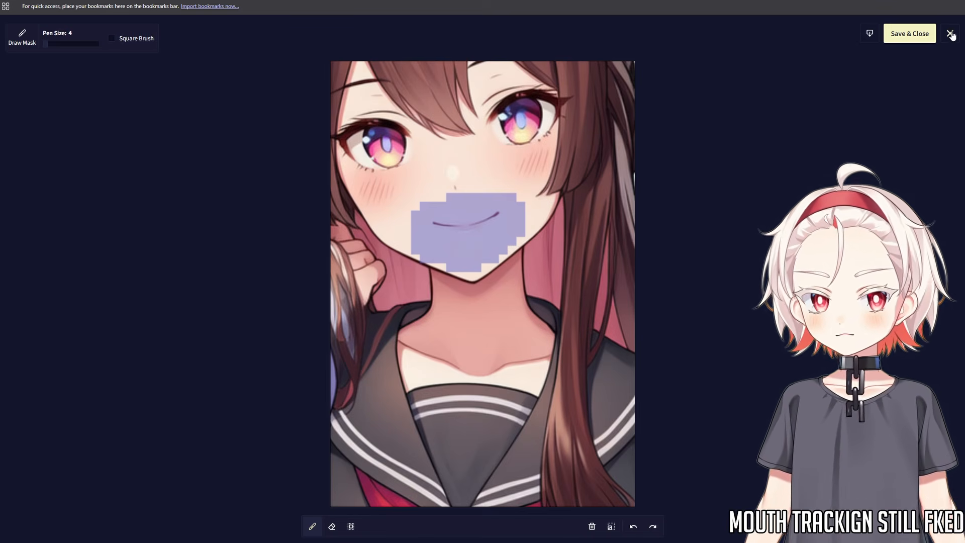
pyautogui.click(910, 33)
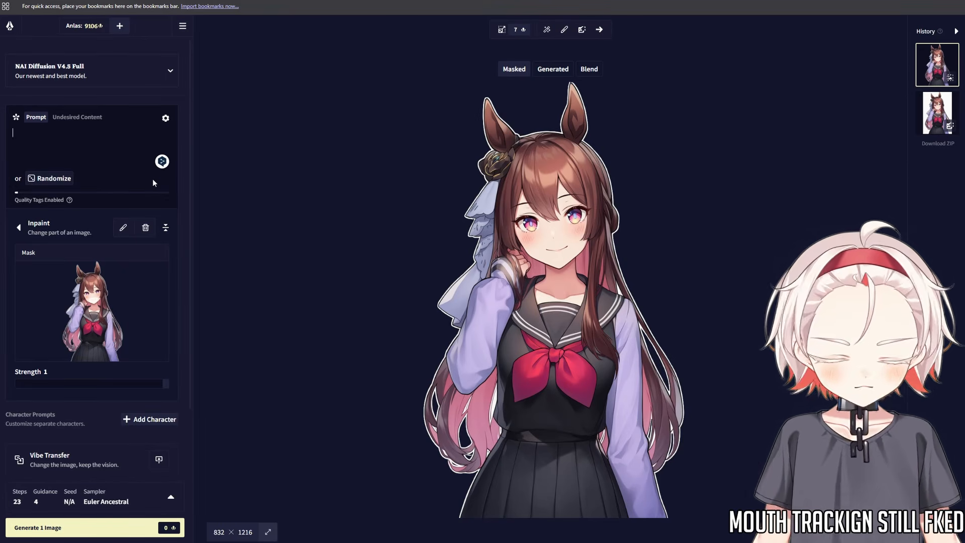
# Step: Enter the prompt "open mouth, talking," and generate the inpainted image
pyautogui.write('open mouth')
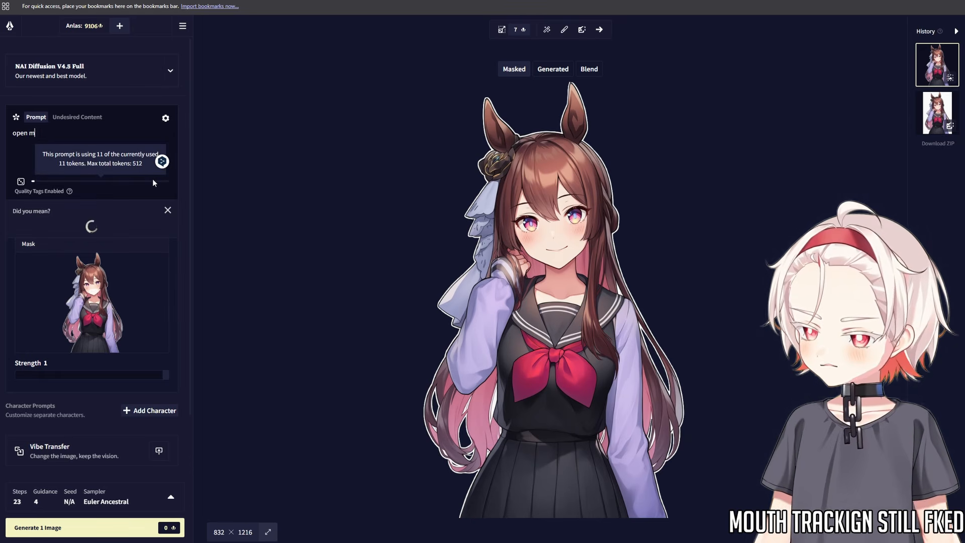
pyautogui.write('talking,')
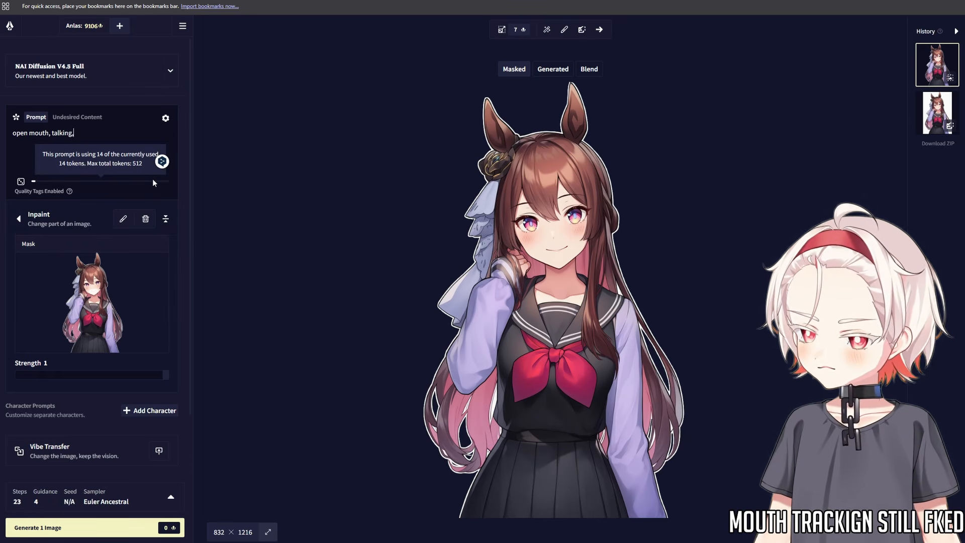
pyautogui.hotkey('ctrl', 'Return')
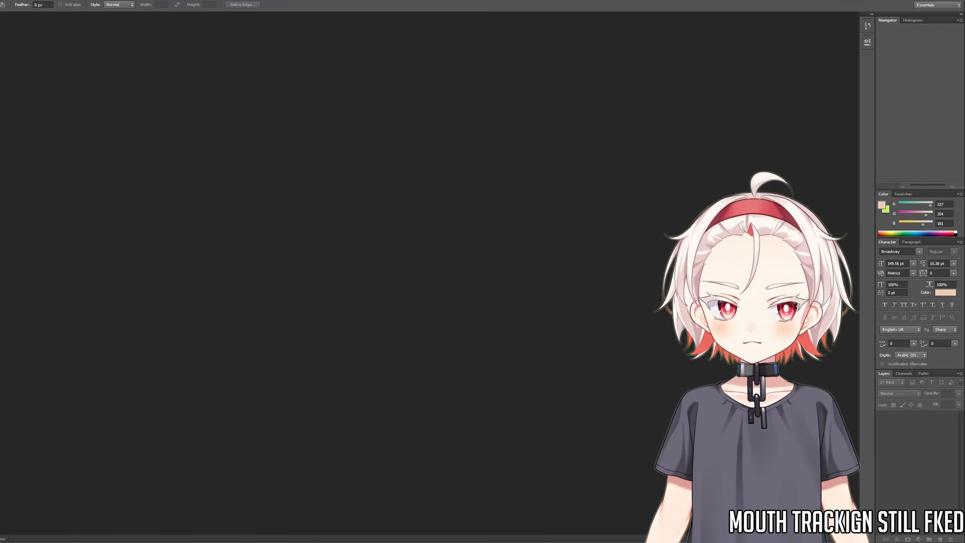
# Step: Switch to Photoshop and open the background-removed character PNG
pyautogui.moveTo(243, 186); pyautogui.dragTo(463, 234)
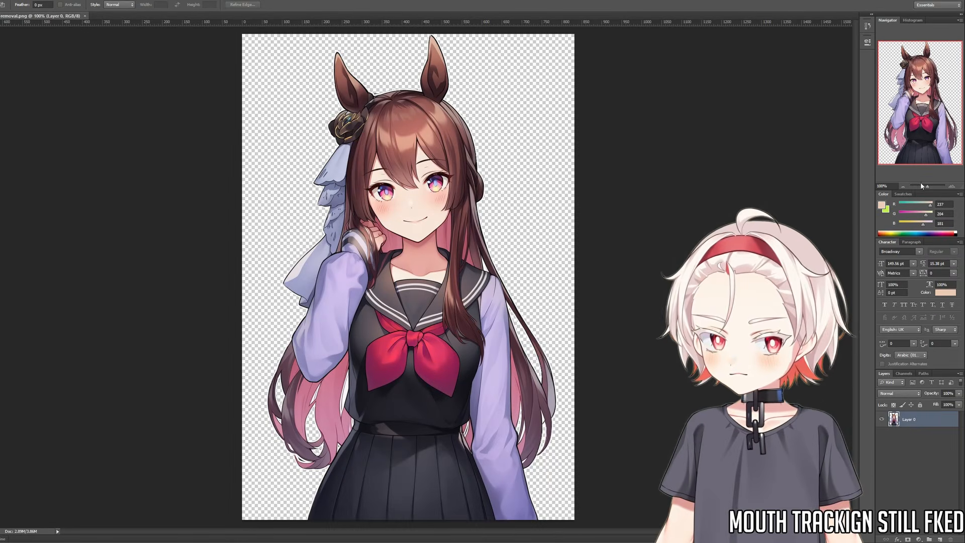
pyautogui.moveTo(929, 187); pyautogui.dragTo(933, 186)
pyautogui.moveTo(925, 107); pyautogui.dragTo(912, 70)
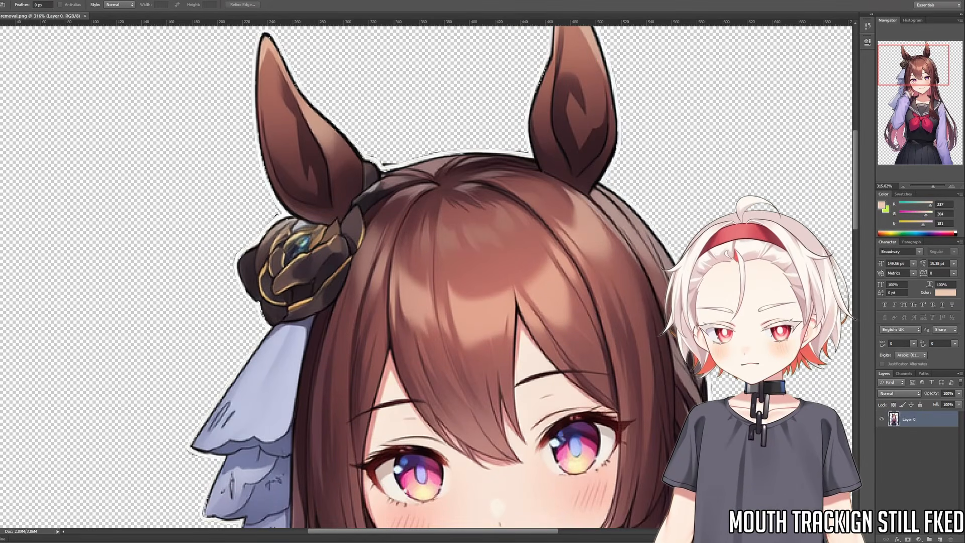
# Step: Add a new layer beneath the character layer and fill it with pink, setting the colour's green value to 55
pyautogui.click(939, 540)
pyautogui.moveTo(929, 422); pyautogui.dragTo(927, 445)
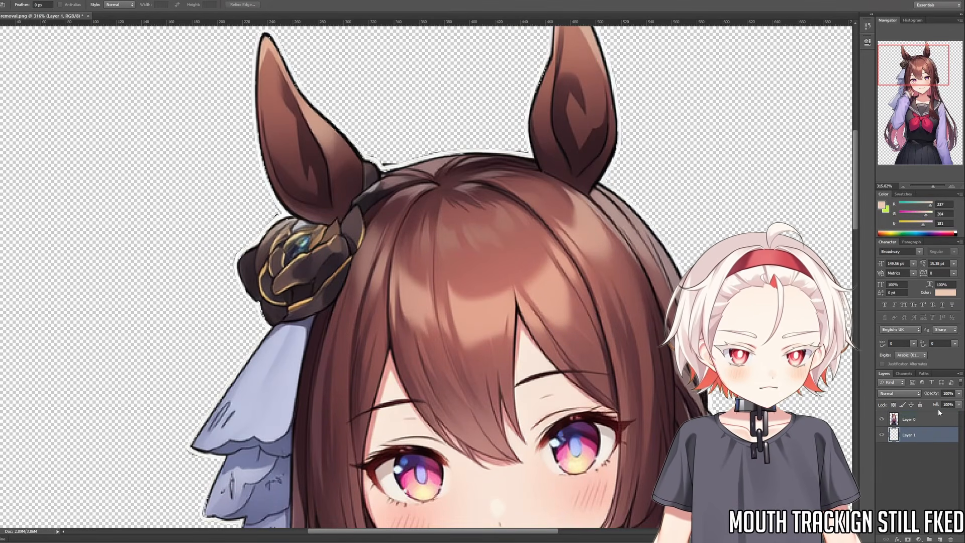
pyautogui.click(906, 215)
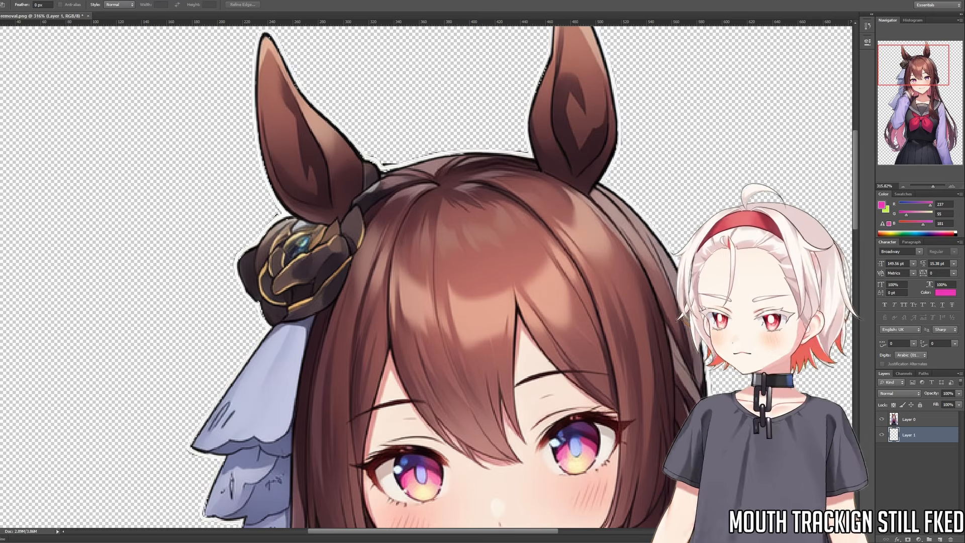
pyautogui.press('r')
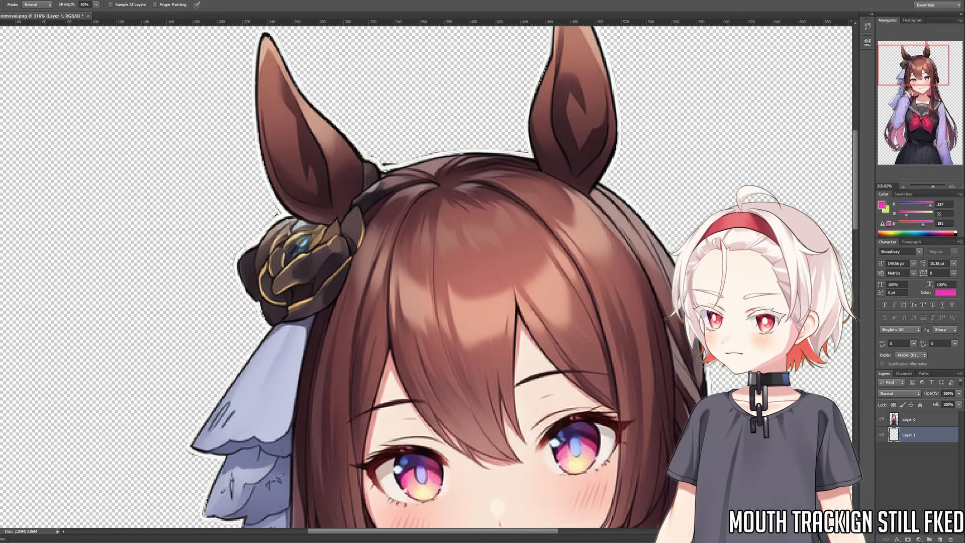
pyautogui.press('g')
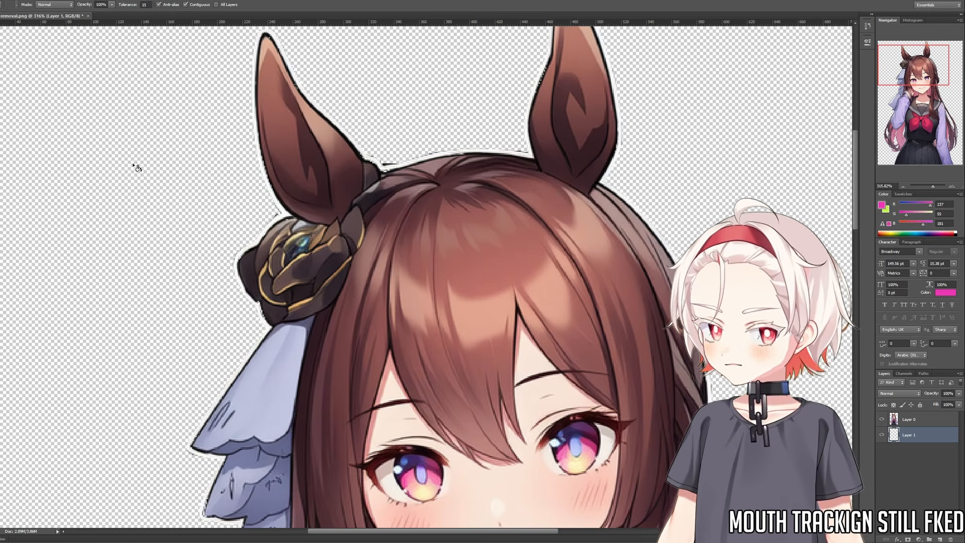
pyautogui.click(166, 172)
# Step: Check the cutout's edges against the pink background and place the generated open-mouth image on a layer above the character
pyautogui.moveTo(926, 185); pyautogui.dragTo(935, 186)
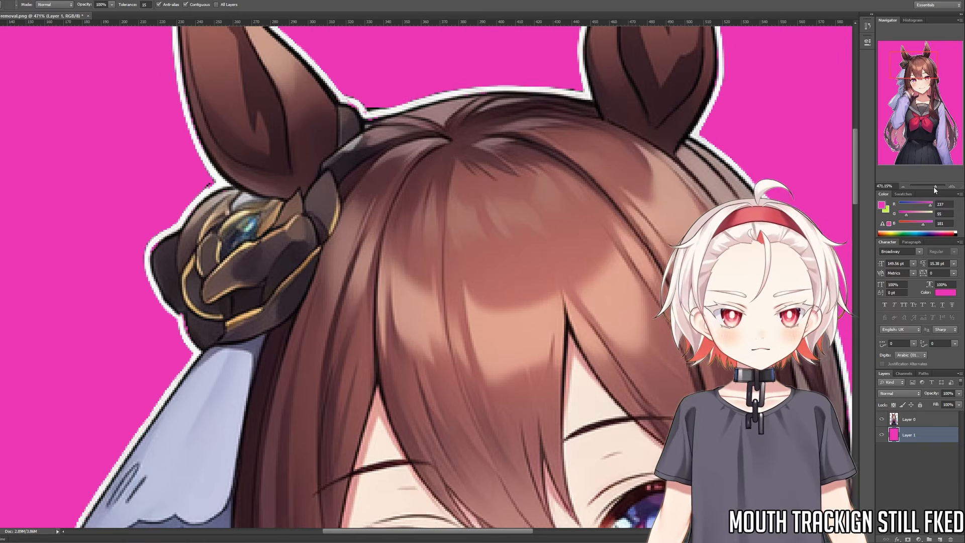
pyautogui.moveTo(933, 186); pyautogui.dragTo(929, 186)
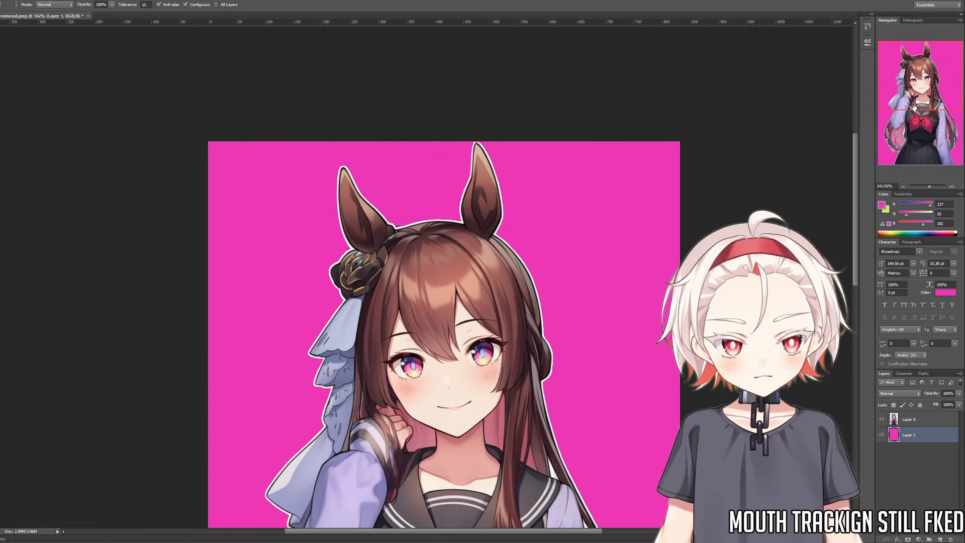
pyautogui.moveTo(914, 108)
pyautogui.mouseDown()
pyautogui.moveTo(914, 144)
pyautogui.moveTo(925, 94)
pyautogui.mouseUp()
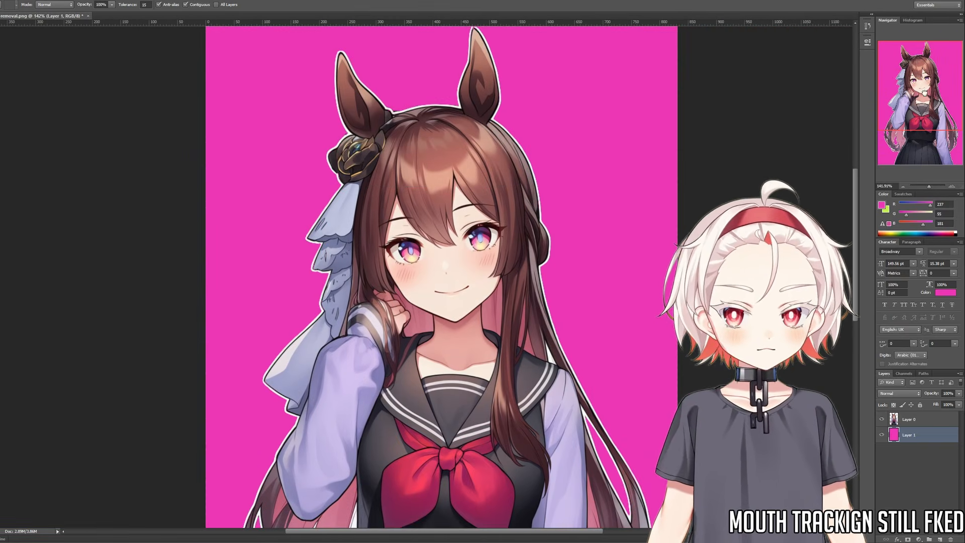
pyautogui.click(938, 422)
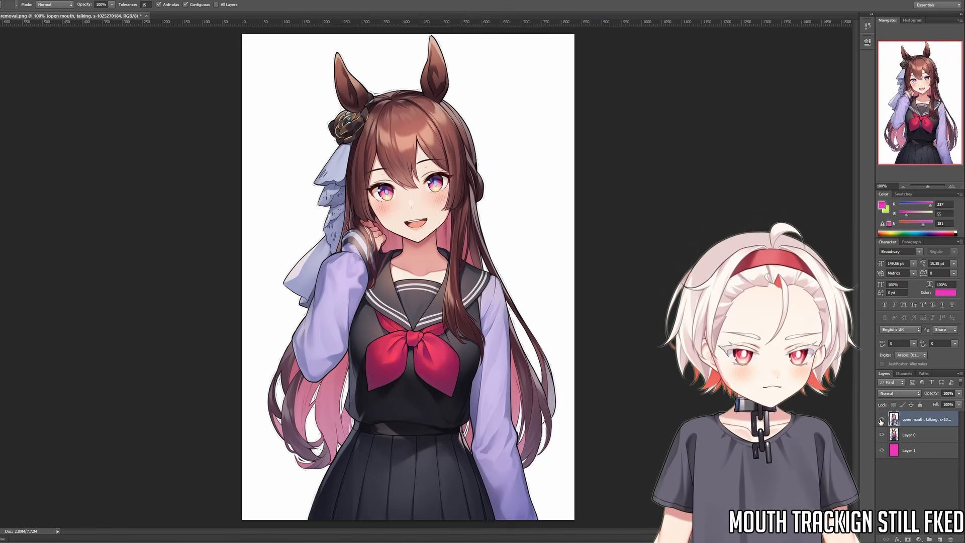
# Step: Compare the open-mouth image with the closed-mouth original by toggling the upper layer's visibility
pyautogui.click(881, 421)
pyautogui.click(881, 421)
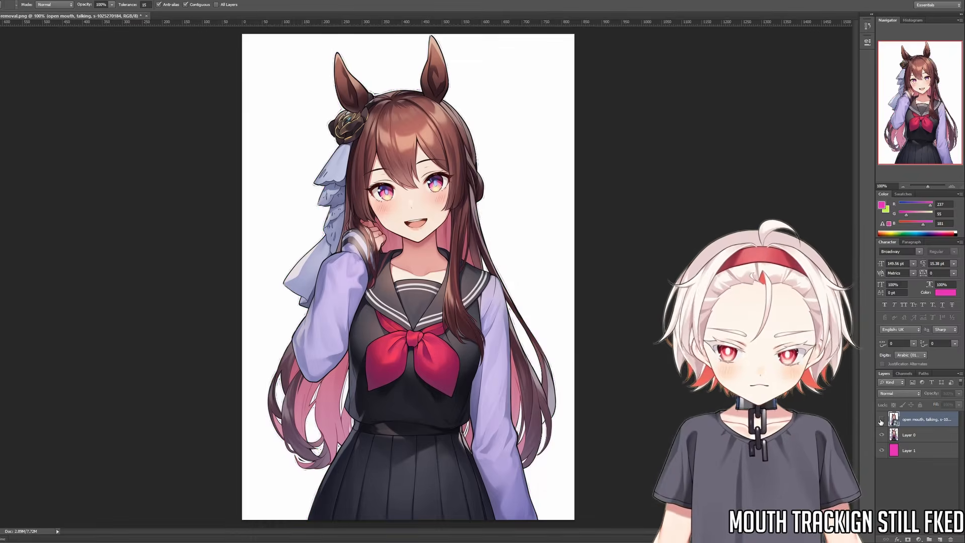
pyautogui.doubleClick(881, 421)
pyautogui.click(881, 420)
pyautogui.doubleClick(880, 420)
pyautogui.click(881, 420)
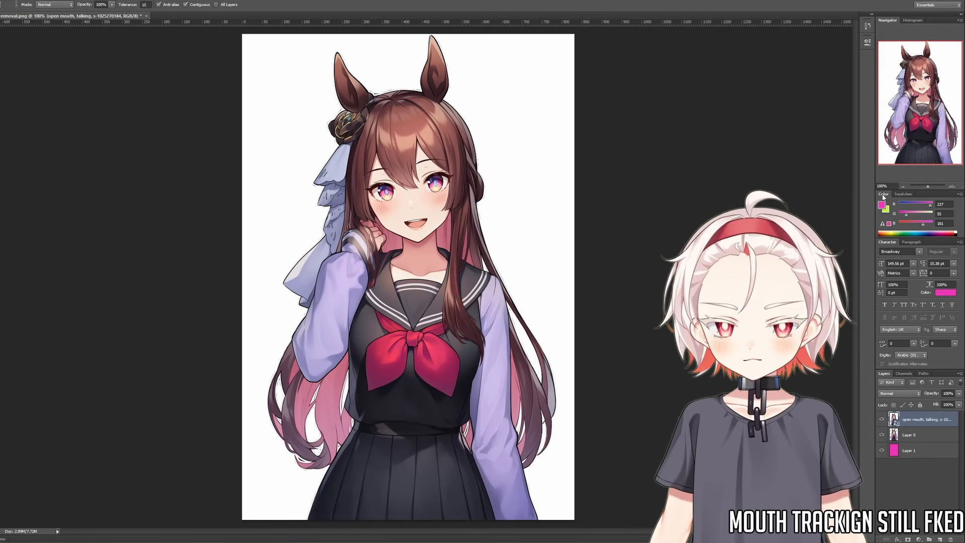
# Step: Examine the mouth and face up close by repeatedly hiding and showing the open-mouth layer, leaving it hidden
pyautogui.click(932, 186)
pyautogui.moveTo(915, 120); pyautogui.dragTo(911, 97)
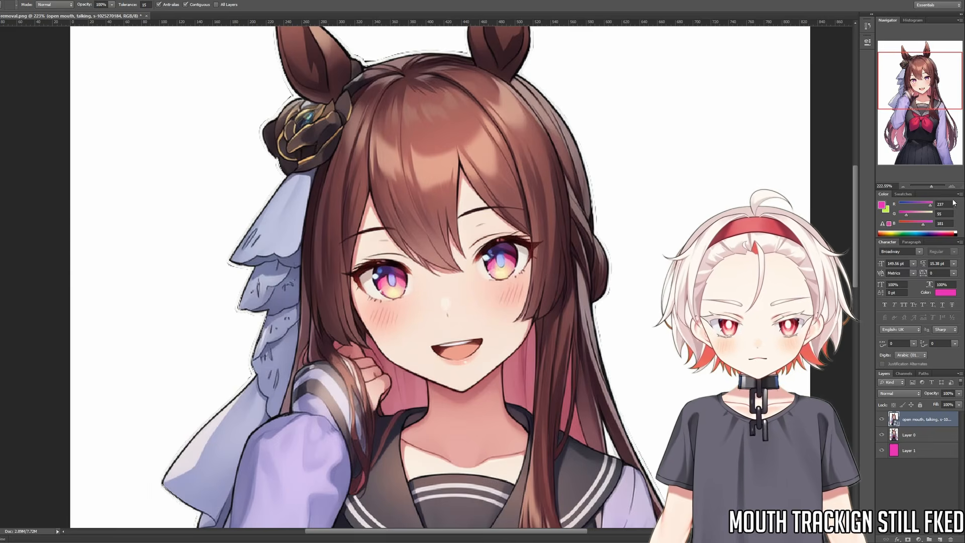
pyautogui.moveTo(932, 188); pyautogui.dragTo(931, 186)
pyautogui.moveTo(912, 114); pyautogui.dragTo(913, 101)
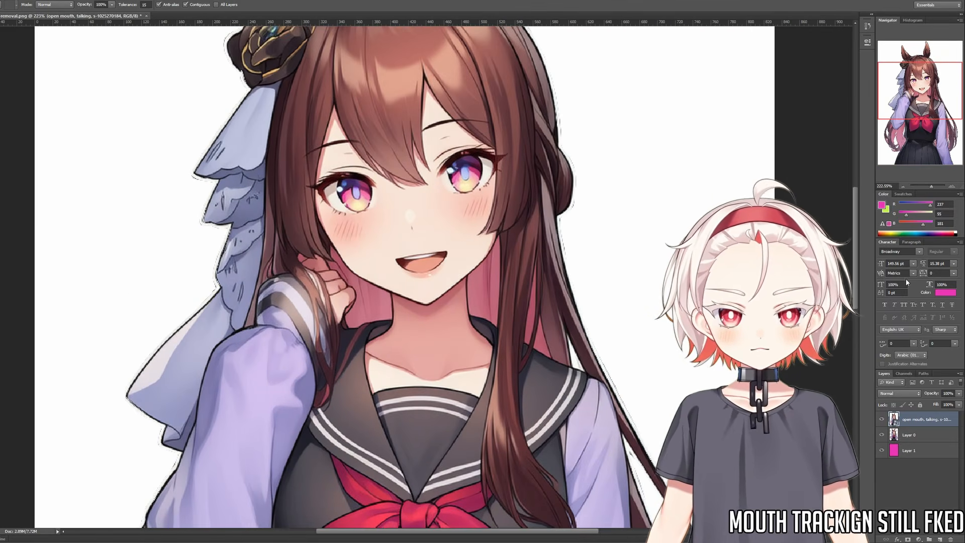
pyautogui.click(883, 420)
pyautogui.click(883, 420)
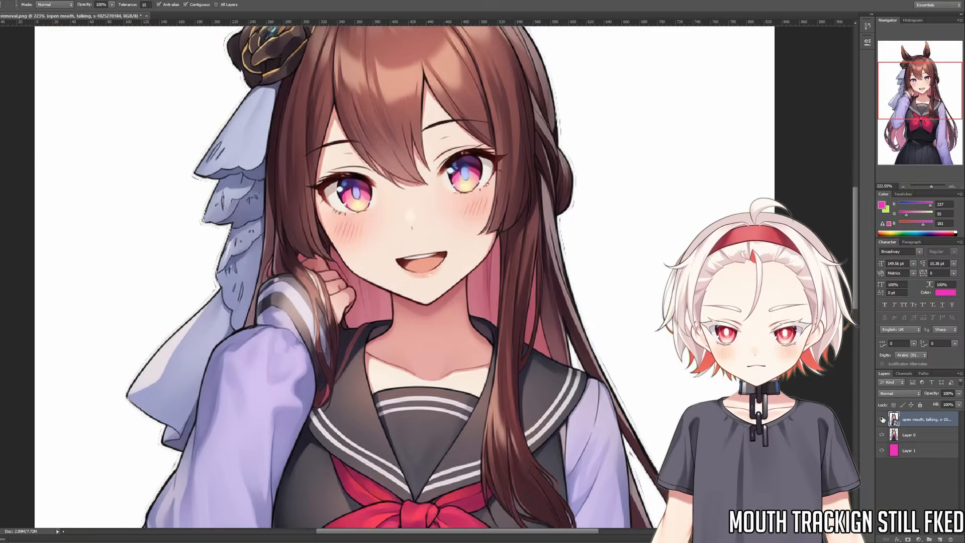
pyautogui.click(883, 419)
pyautogui.click(883, 420)
pyautogui.click(882, 419)
pyautogui.click(882, 420)
pyautogui.click(883, 420)
pyautogui.click(883, 420)
pyautogui.click(882, 420)
pyautogui.click(882, 419)
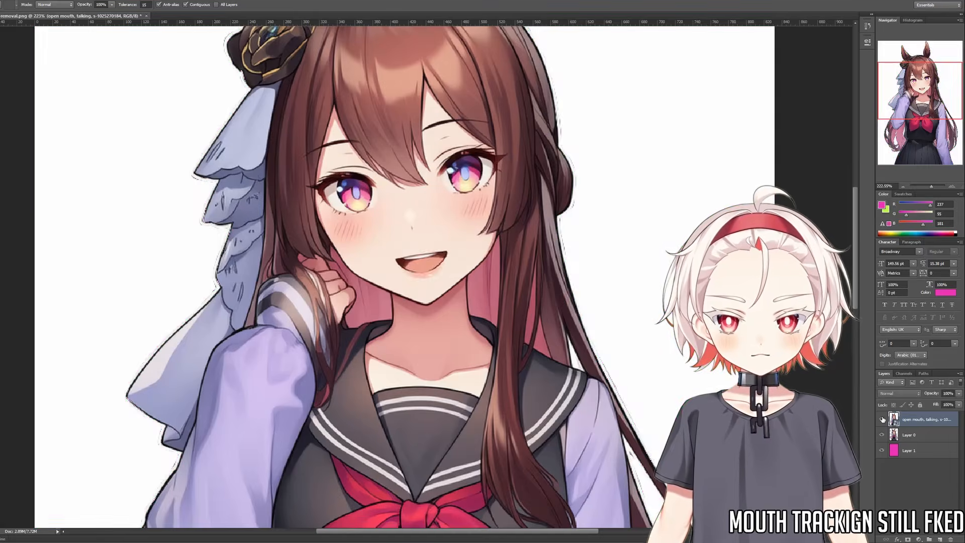
pyautogui.click(883, 420)
pyautogui.click(883, 420)
pyautogui.click(883, 420)
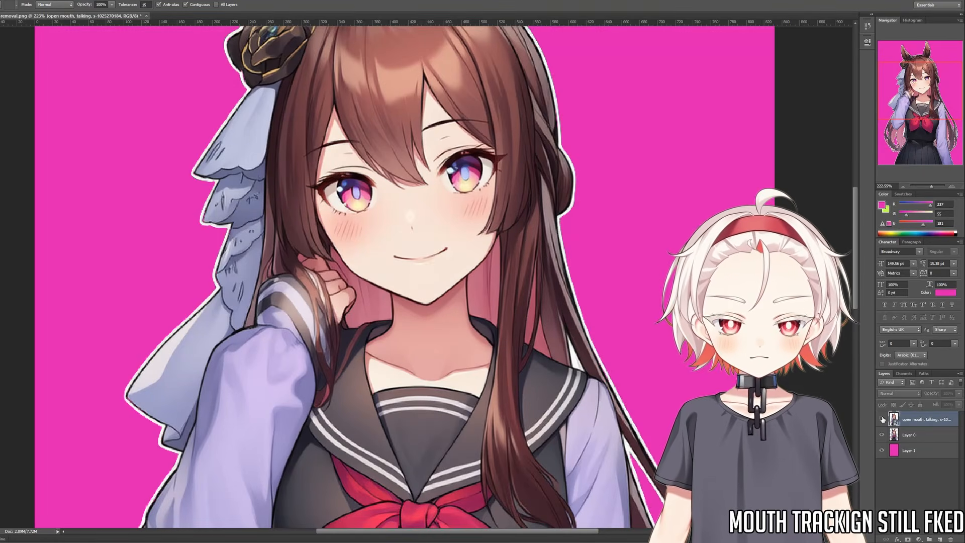
pyautogui.click(882, 420)
pyautogui.click(883, 419)
pyautogui.click(883, 420)
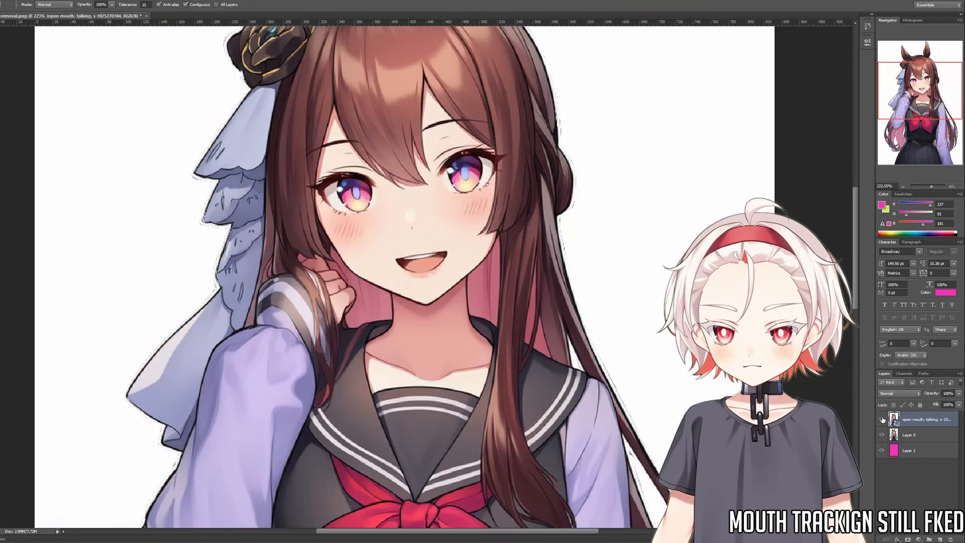
pyautogui.click(882, 420)
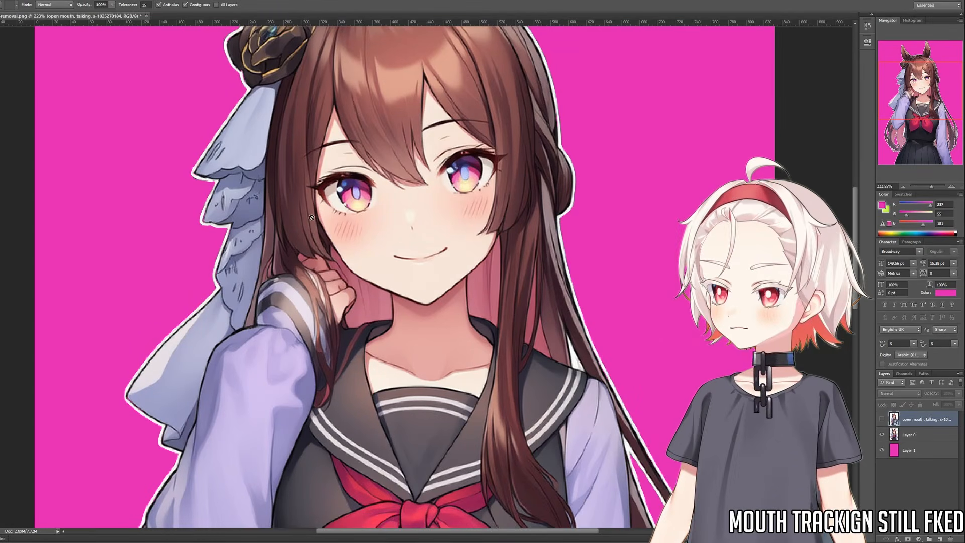
# Step: Rasterize the hidden open-mouth image layer and turn its visibility back on
pyautogui.rightClick(931, 421)
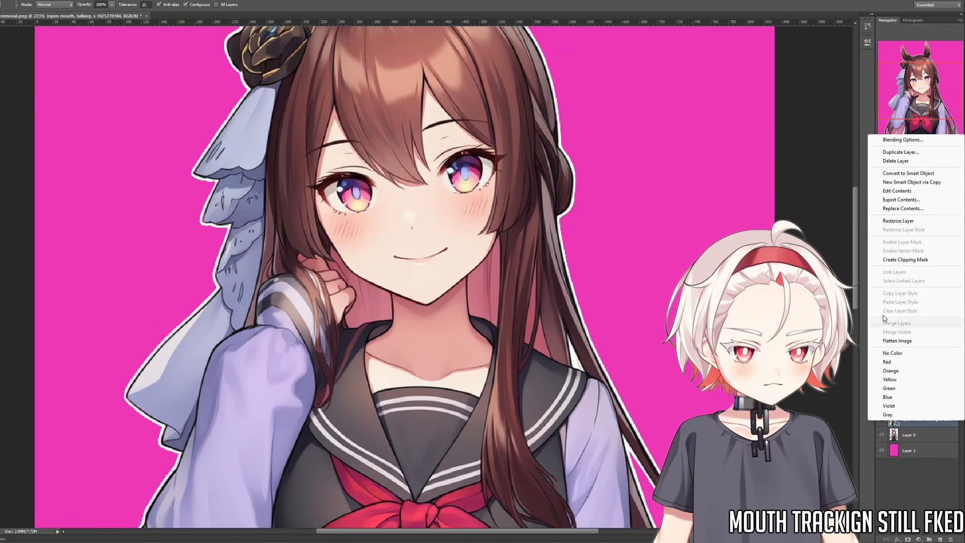
pyautogui.click(899, 222)
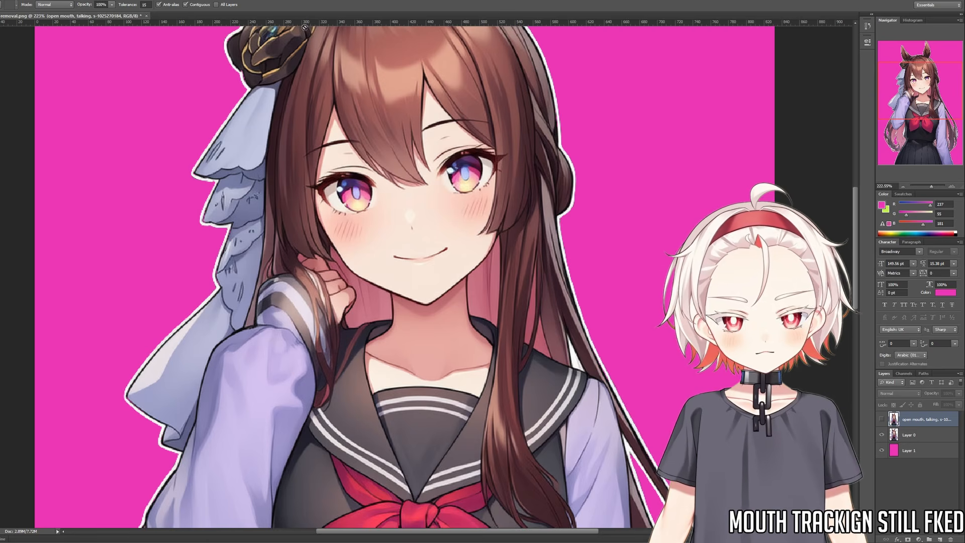
pyautogui.click(881, 420)
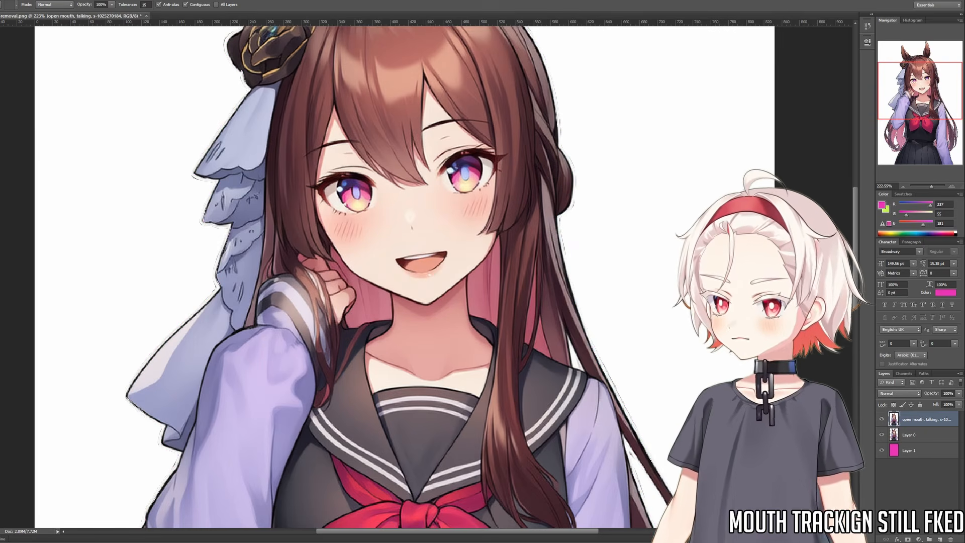
# Step: Outline the open mouth and surrounding chin skin with the Lasso tool, and copy the selection to a new layer
pyautogui.press('l')
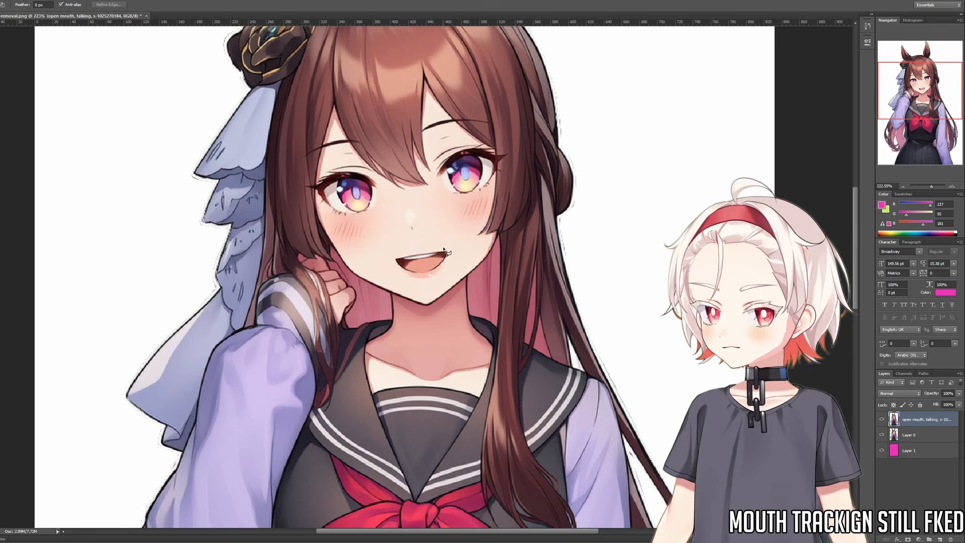
pyautogui.click(487, 241)
pyautogui.moveTo(473, 237)
pyautogui.mouseDown()
pyautogui.moveTo(398, 238)
pyautogui.moveTo(382, 253)
pyautogui.moveTo(354, 254)
pyautogui.moveTo(353, 269)
pyautogui.moveTo(371, 281)
pyautogui.moveTo(432, 301)
pyautogui.moveTo(424, 300)
pyautogui.moveTo(447, 289)
pyautogui.mouseUp()
pyautogui.rightClick(445, 256)
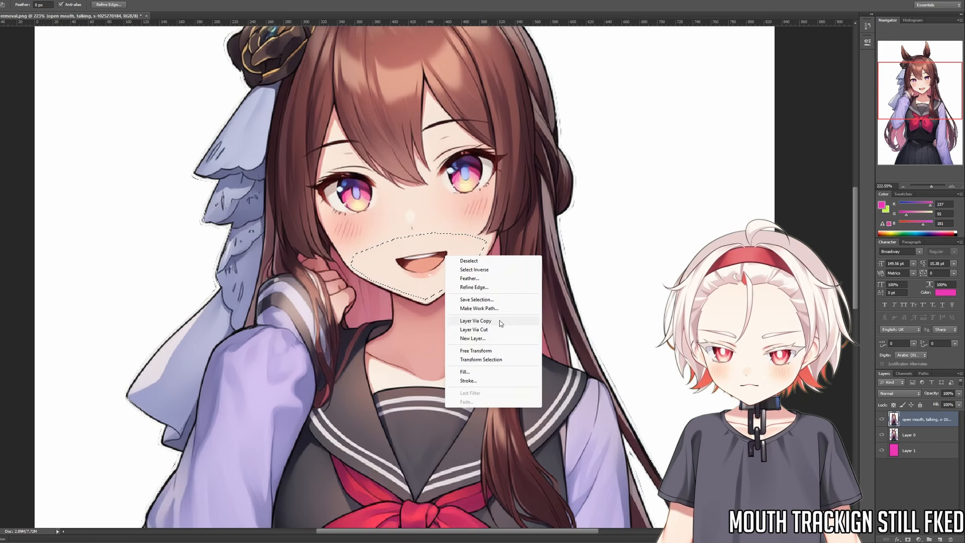
pyautogui.click(474, 322)
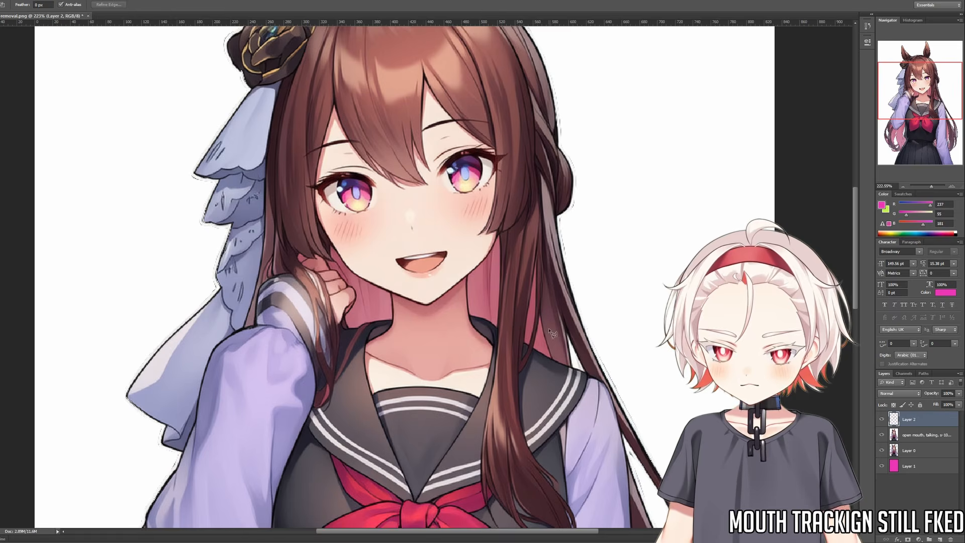
# Step: Delete the full open-mouth image layer and check the mouth patch by briefly hiding the character layer
pyautogui.click(882, 436)
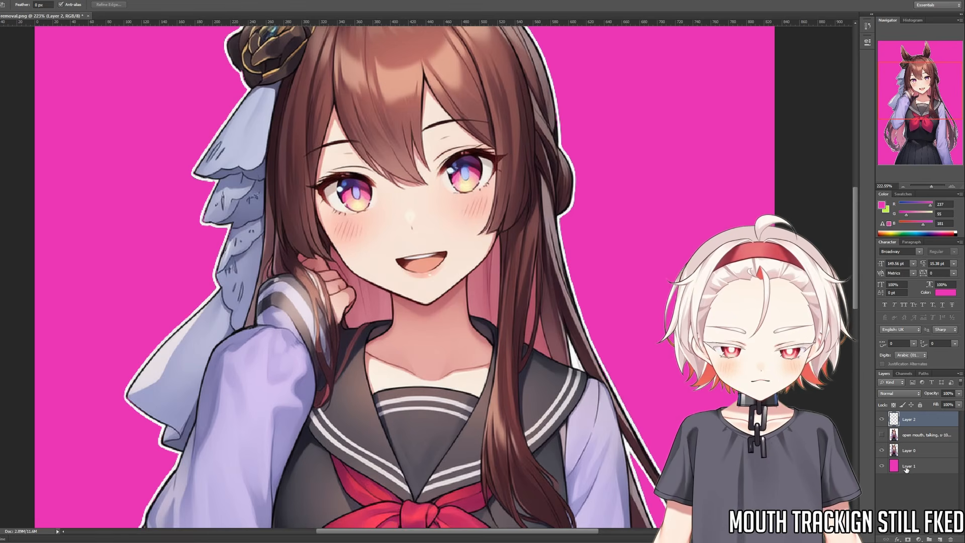
pyautogui.click(909, 440)
pyautogui.press('Delete')
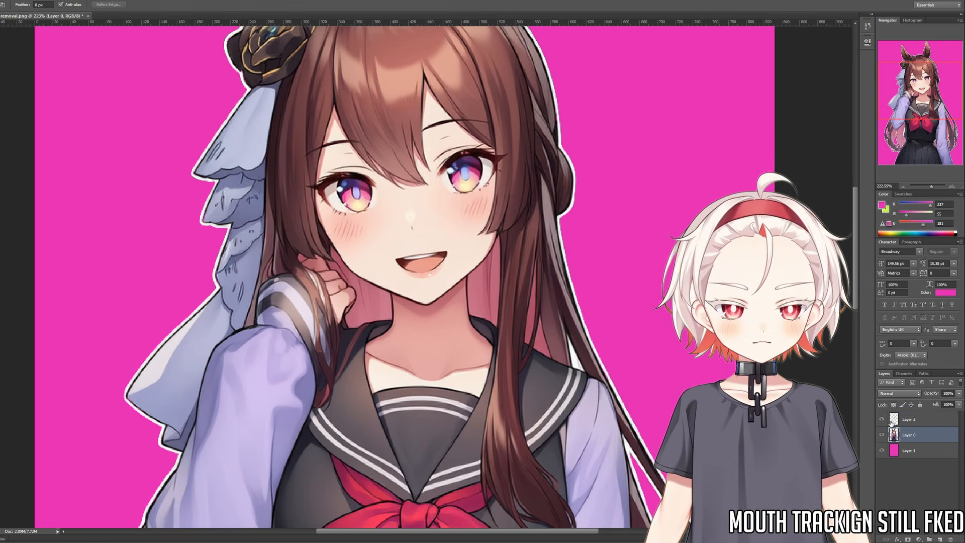
pyautogui.click(882, 435)
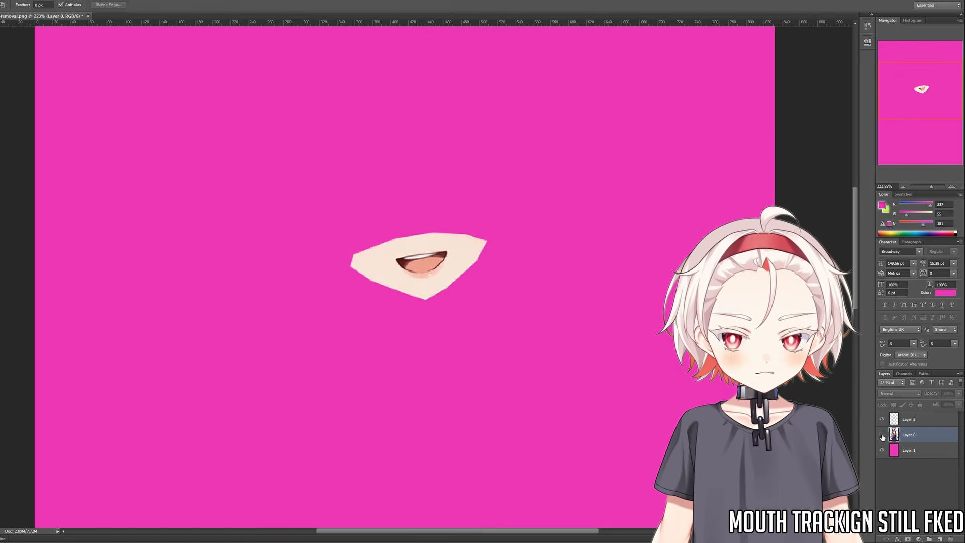
pyautogui.click(882, 436)
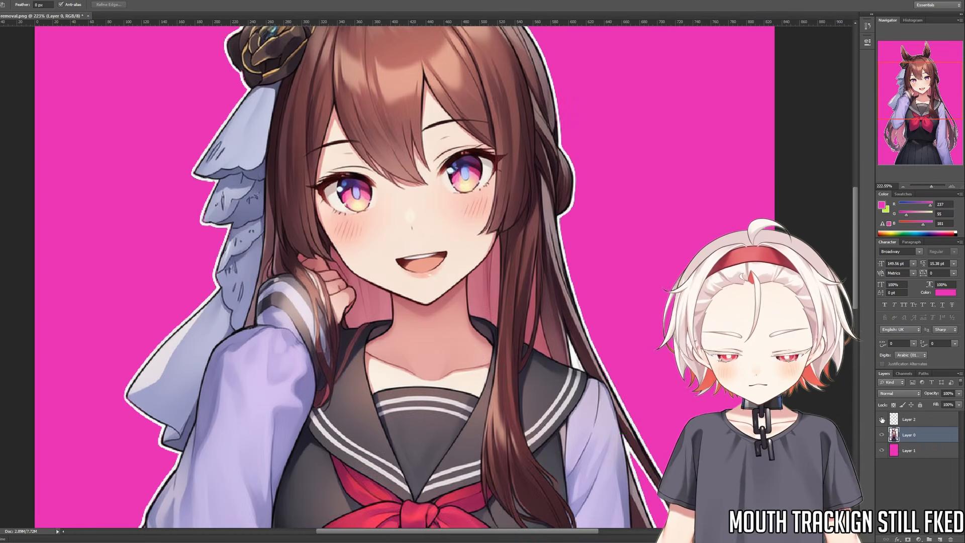
# Step: Hide the pink background and the mouth patch layers, and start a Save As of the closed-mouth version
pyautogui.click(882, 451)
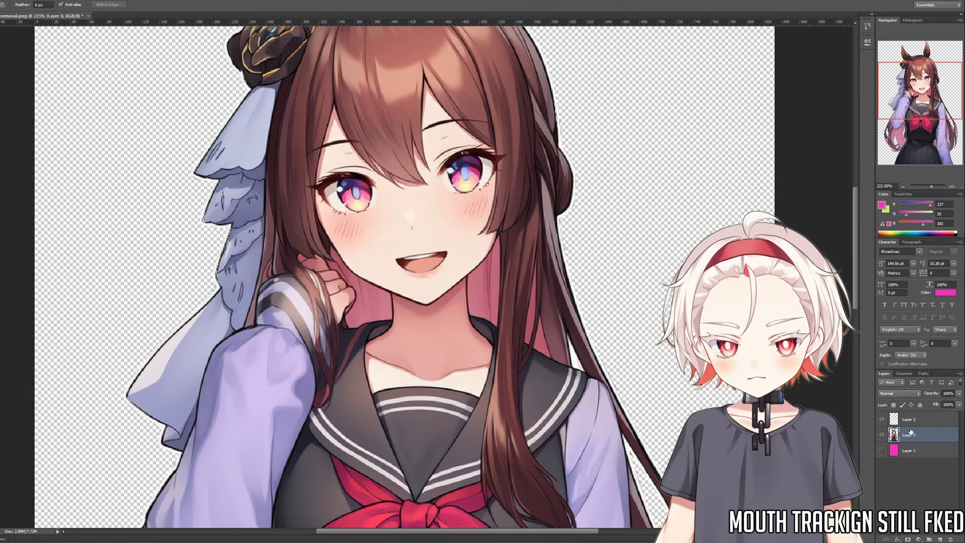
pyautogui.click(881, 419)
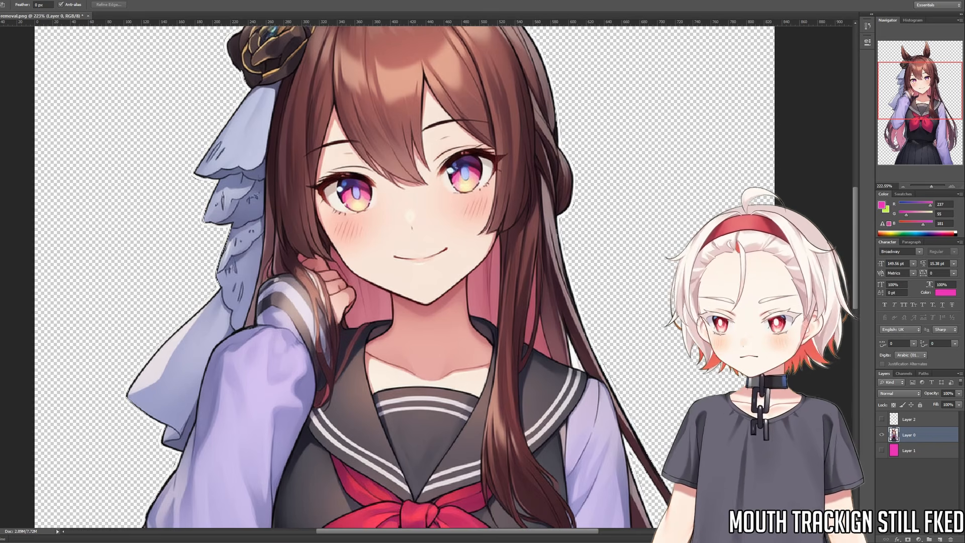
pyautogui.click(0, 0)
pyautogui.click(15, 88)
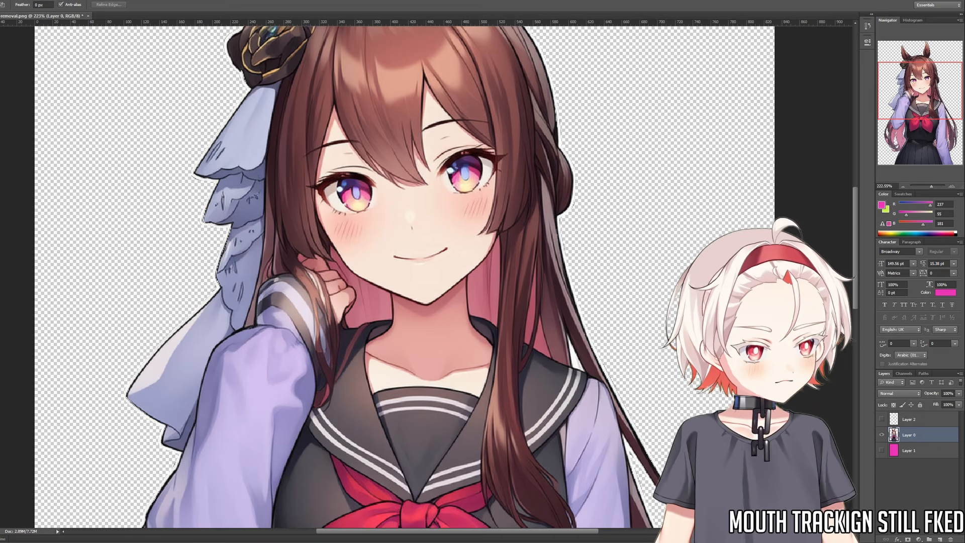
pyautogui.hotkey('ctrl', 's')
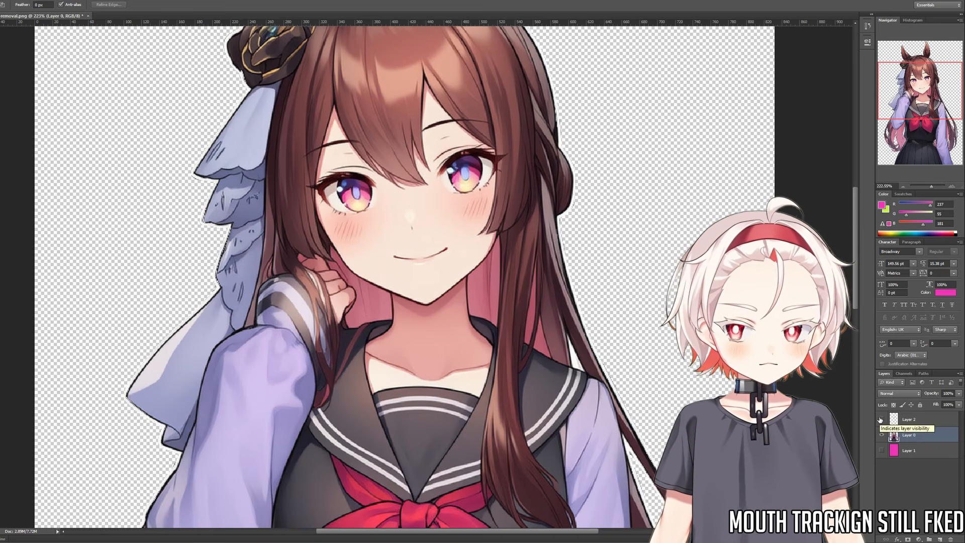
# Step: Show the mouth patch layer again and start a Save As of the open-mouth version
pyautogui.click(880, 420)
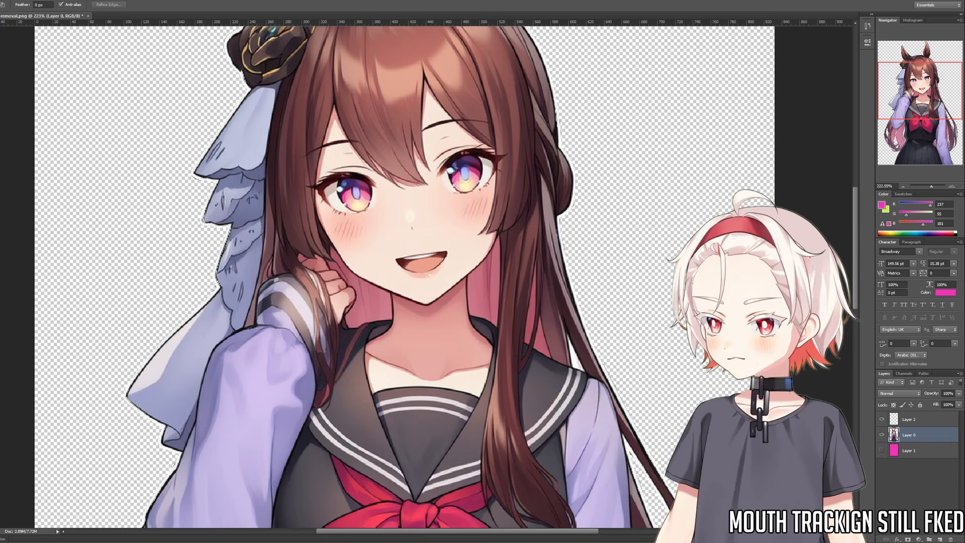
pyautogui.click(2, 0)
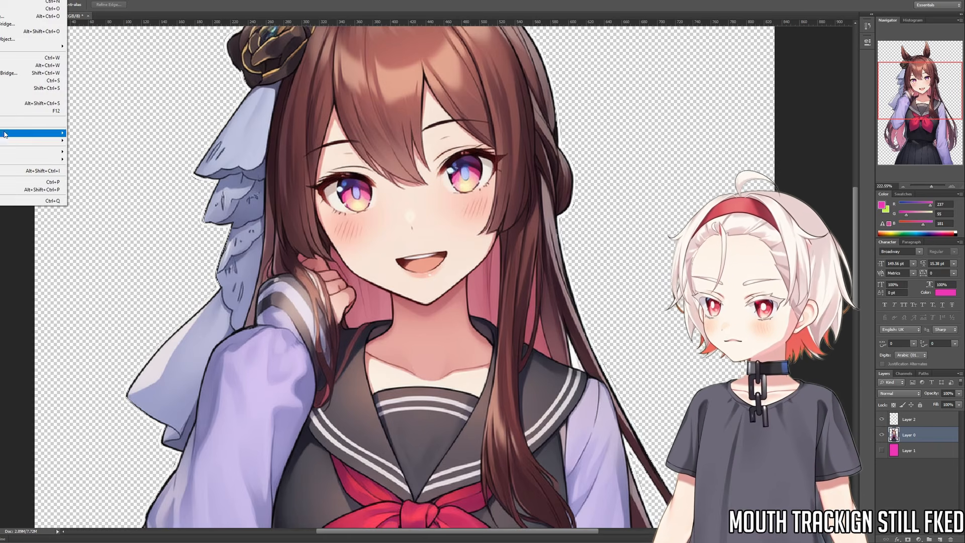
pyautogui.click(4, 90)
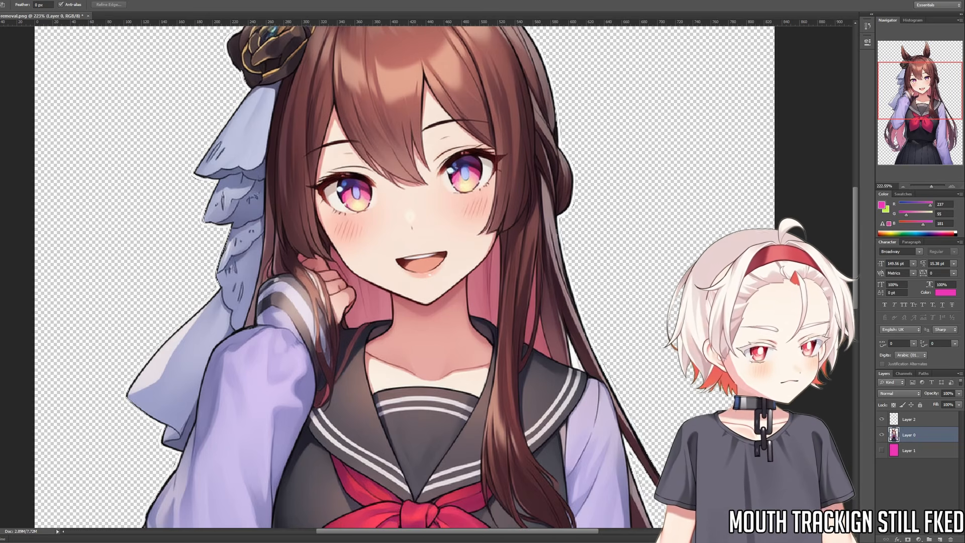
# Step: View the whole character at 100% and compare closed and open mouth by toggling the mouth patch layer
pyautogui.moveTo(932, 186); pyautogui.dragTo(926, 185)
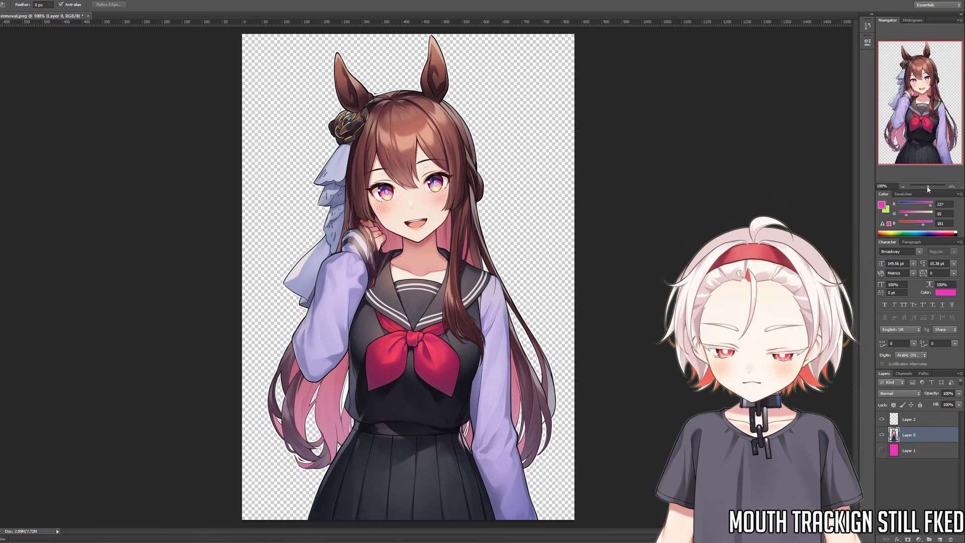
pyautogui.moveTo(927, 187); pyautogui.dragTo(928, 187)
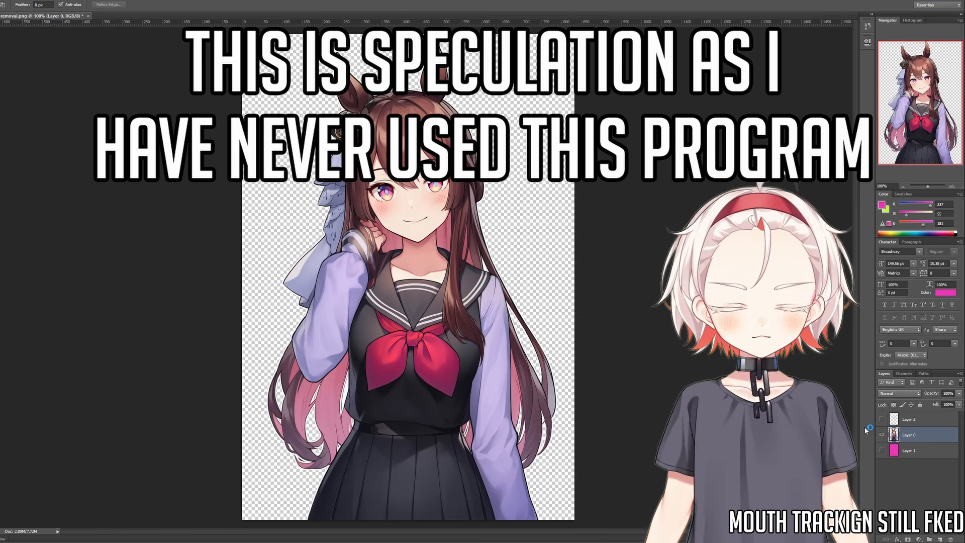
pyautogui.click(881, 419)
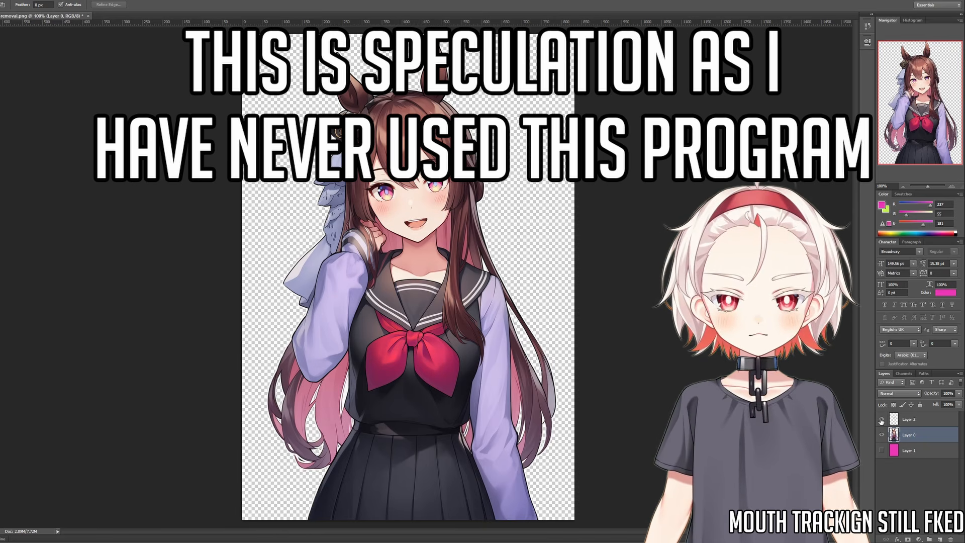
pyautogui.click(881, 420)
pyautogui.click(882, 420)
pyautogui.click(881, 420)
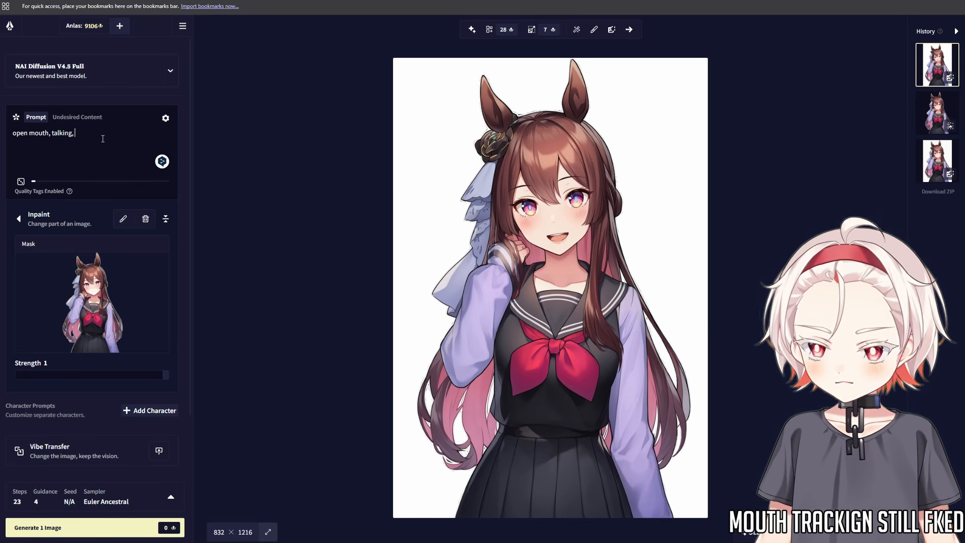
# Step: In NovelAI, add the tag "shouting" after "open mouth, talking" in the inpainting prompt and generate an image
pyautogui.write('ye')
pyautogui.press('BackSpace')
pyautogui.press('BackSpace')
pyautogui.press('BackSpace')
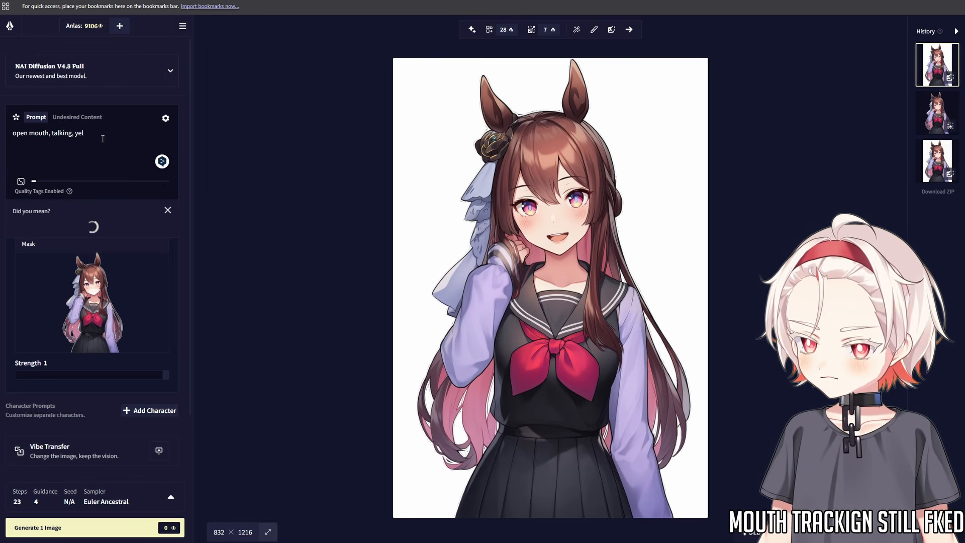
pyautogui.write('screaming')
pyautogui.click(79, 231)
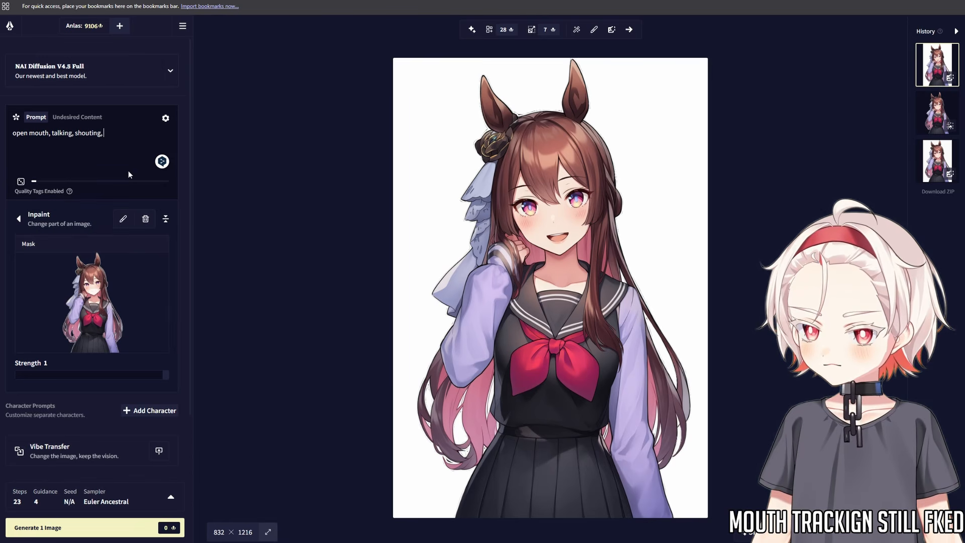
pyautogui.click(147, 532)
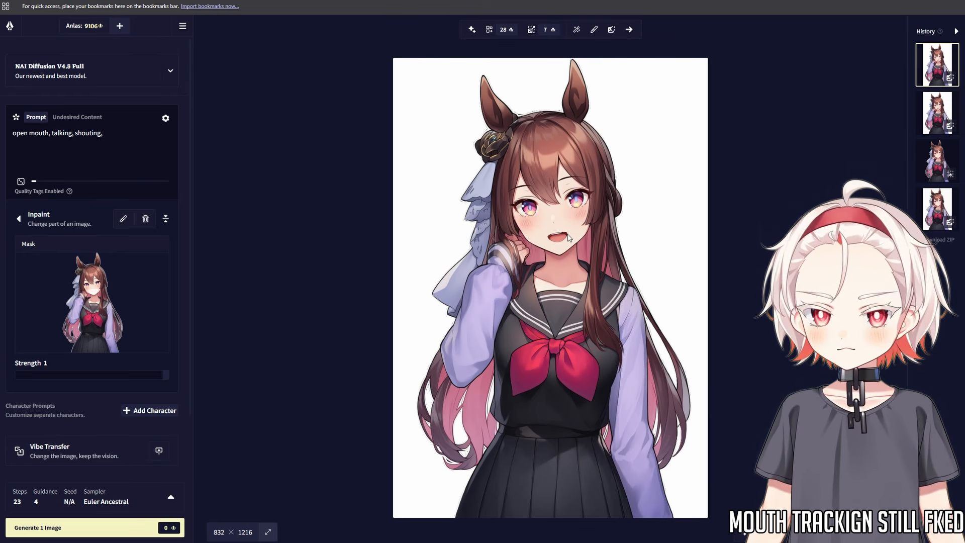
# Step: Generate three more inpainted mouth variations with the same prompt
pyautogui.hotkey('ctrl', 'Return')
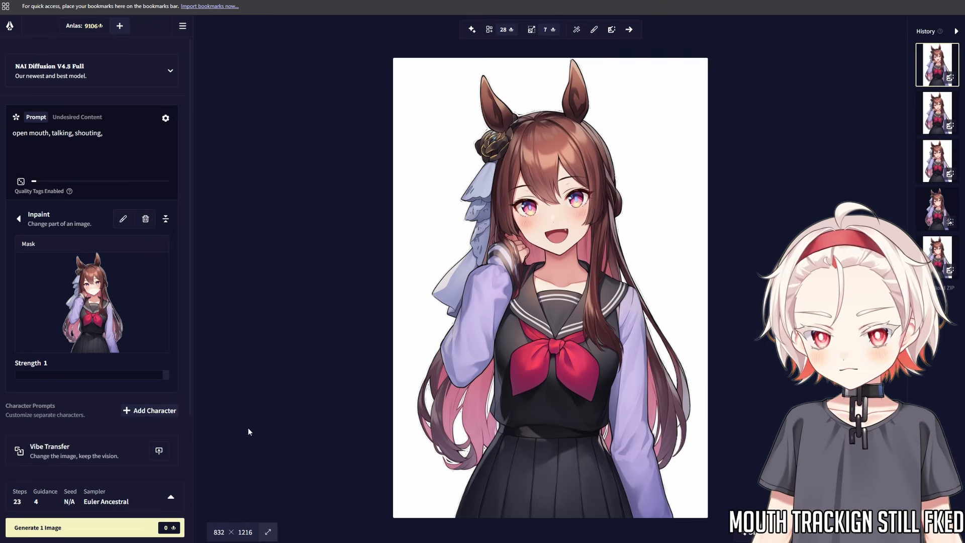
pyautogui.click(161, 527)
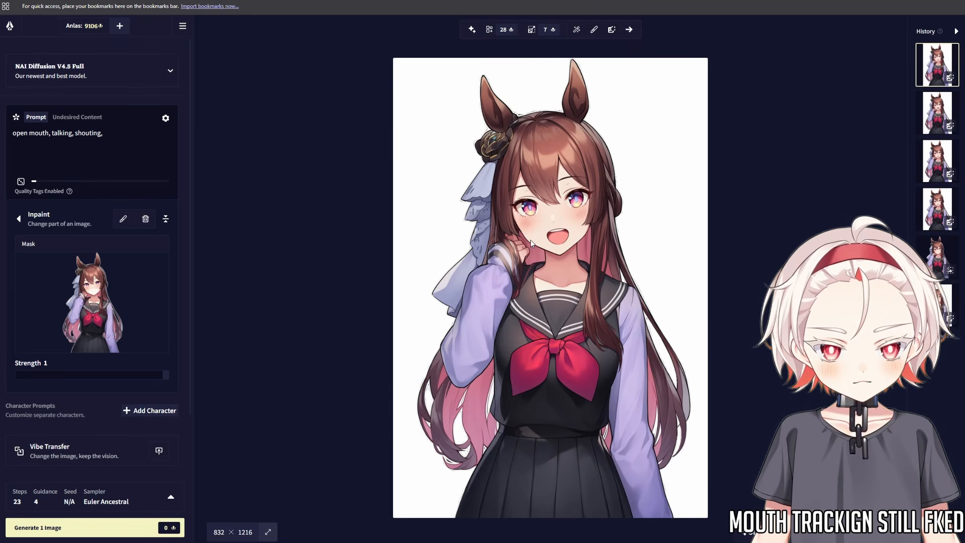
pyautogui.hotkey('ctrl', 'Return')
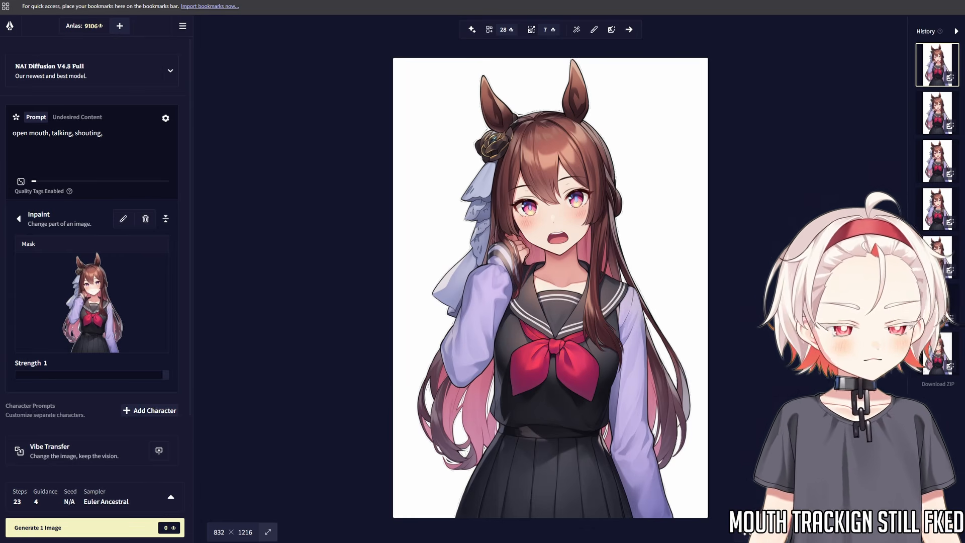
# Step: Import the prompt, undesired content, characters and settings from the original character image's metadata, and highlight the whole imported prompt
pyautogui.moveTo(964, 282); pyautogui.dragTo(109, 172)
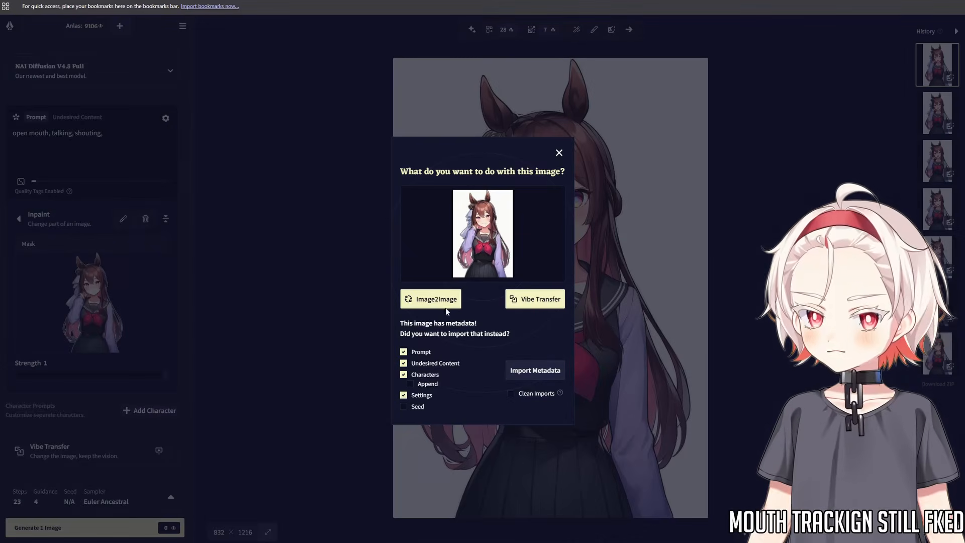
pyautogui.click(527, 376)
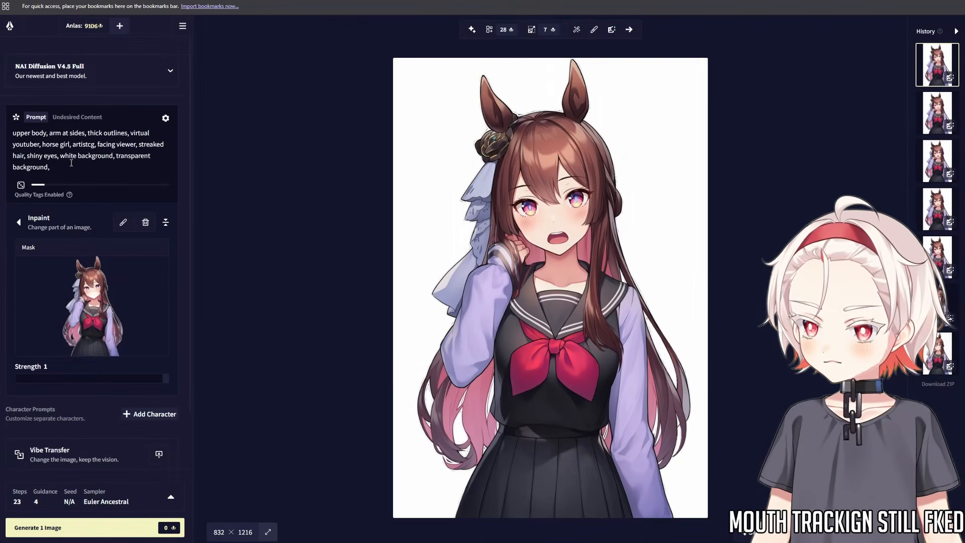
pyautogui.moveTo(65, 170); pyautogui.dragTo(1, 132)
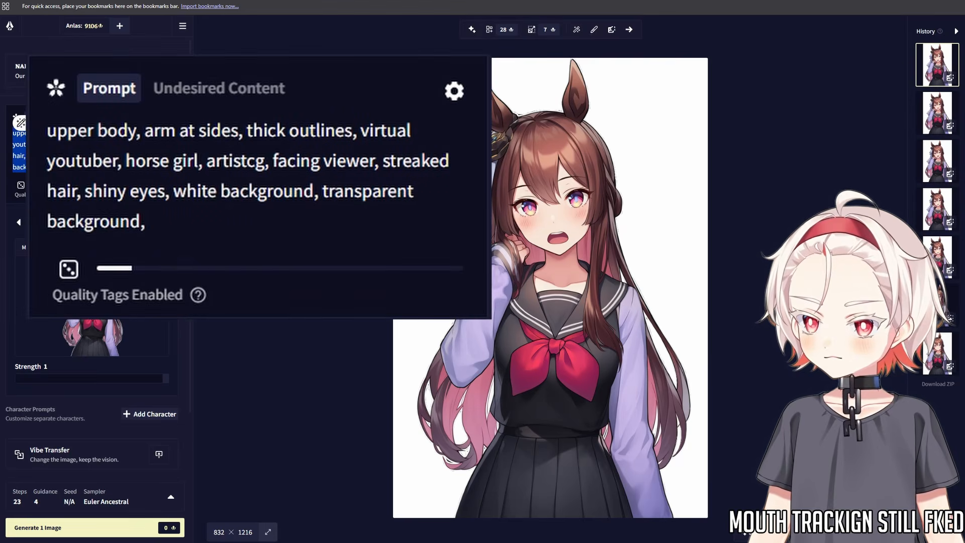
pyautogui.click(91, 167)
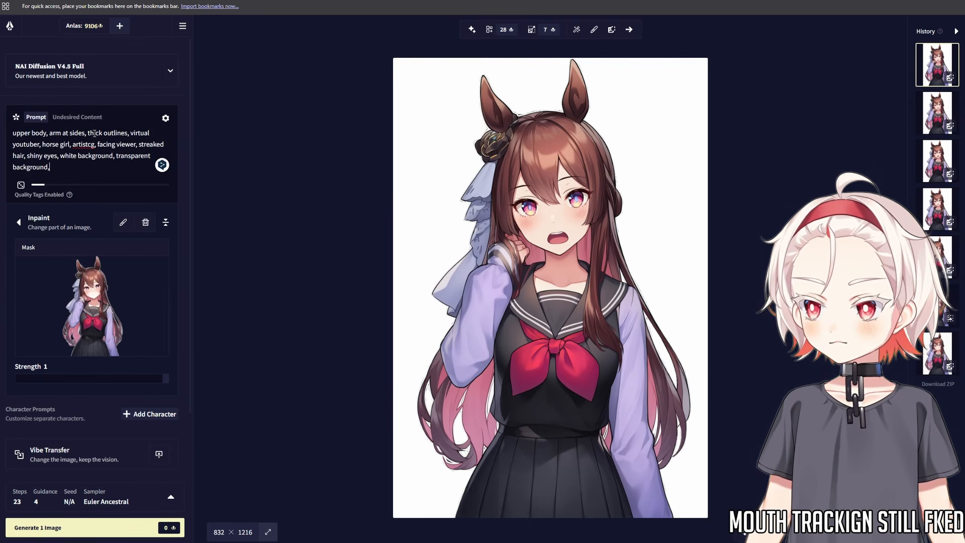
pyautogui.moveTo(94, 134); pyautogui.dragTo(110, 170)
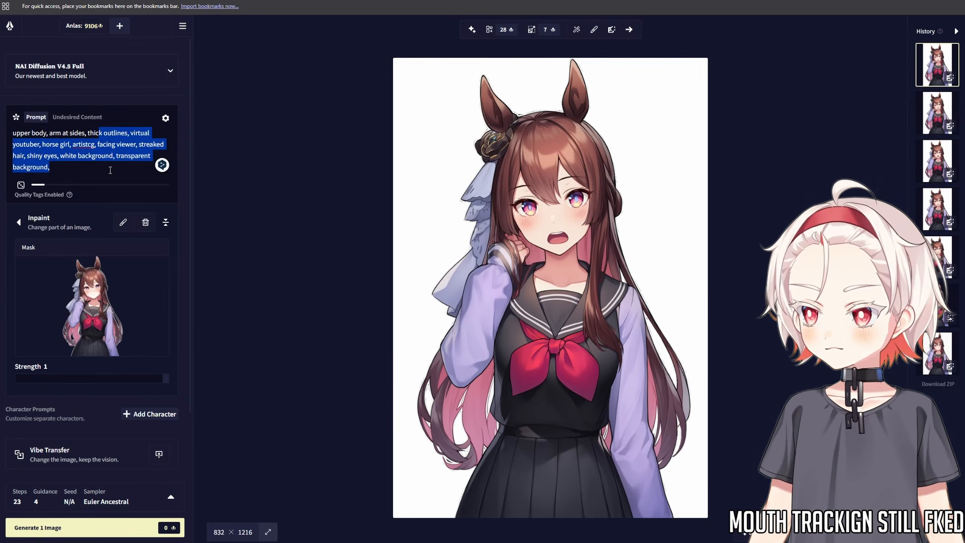
pyautogui.click(30, 144)
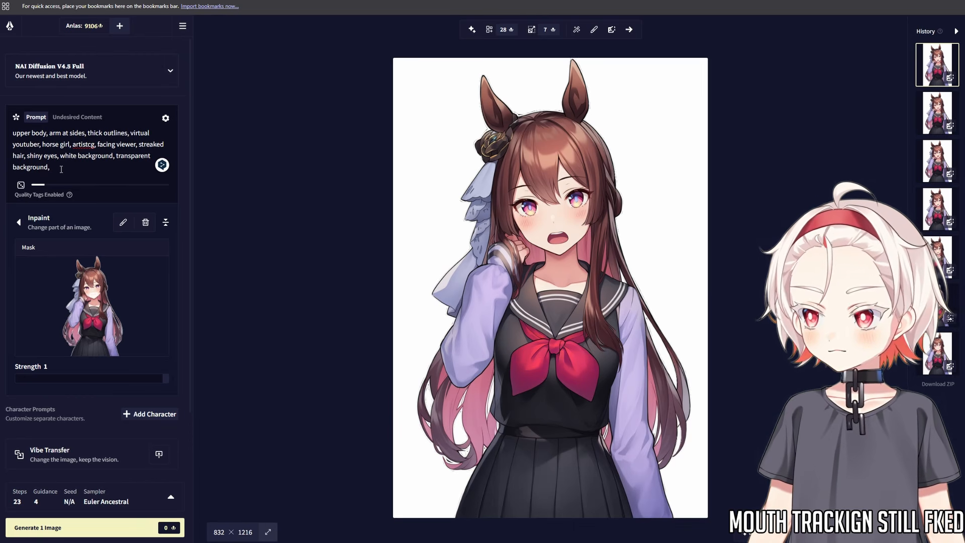
pyautogui.hotkey('ctrl', 'a')
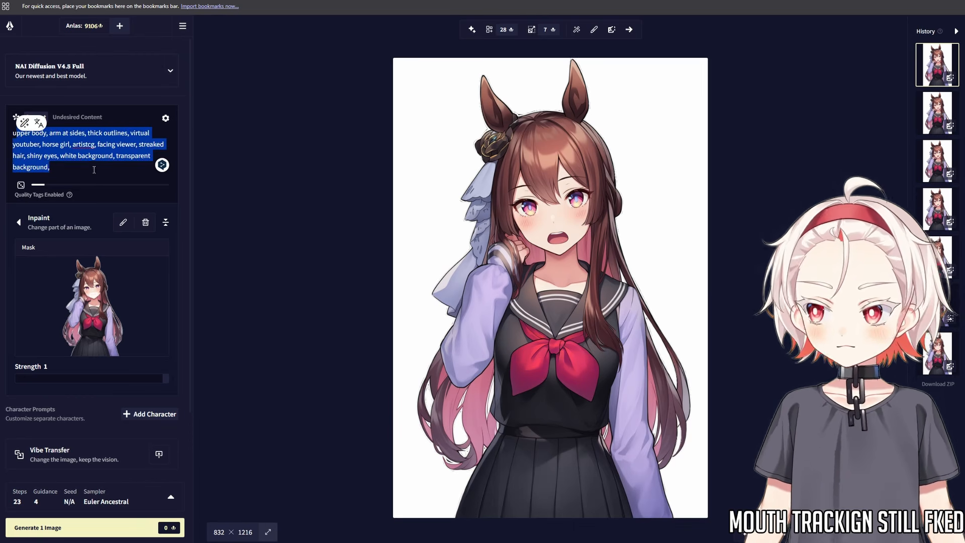